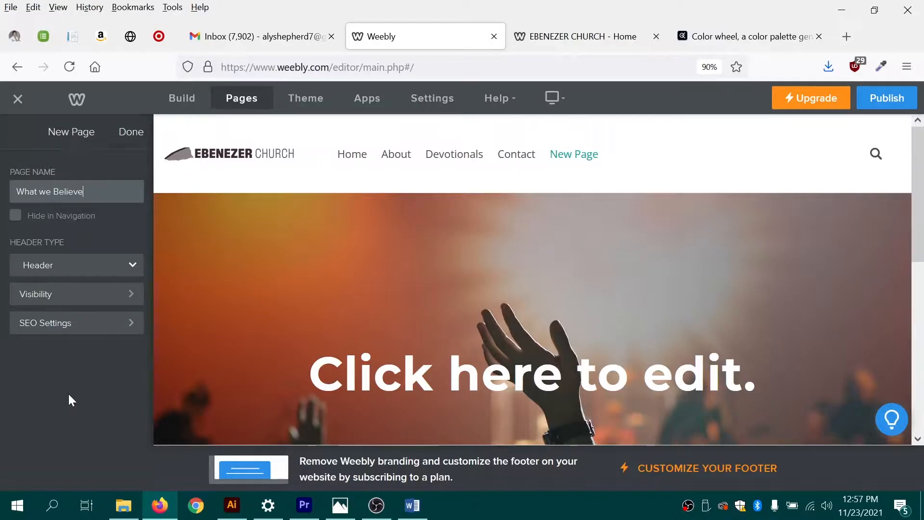
Step: Save the new "What we Believe" page and replace its header background with the pink and blue "Jesus" worship photo from Downloads
left_click(131, 132)
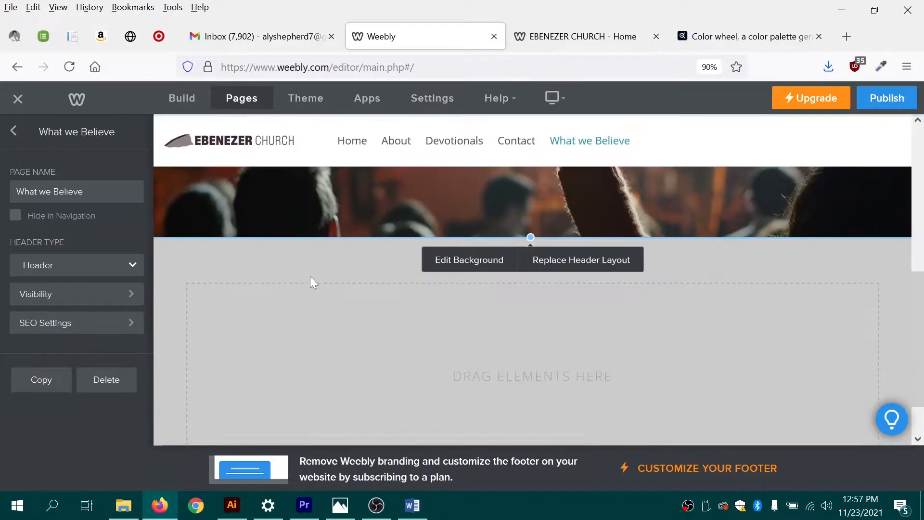
left_click(494, 266)
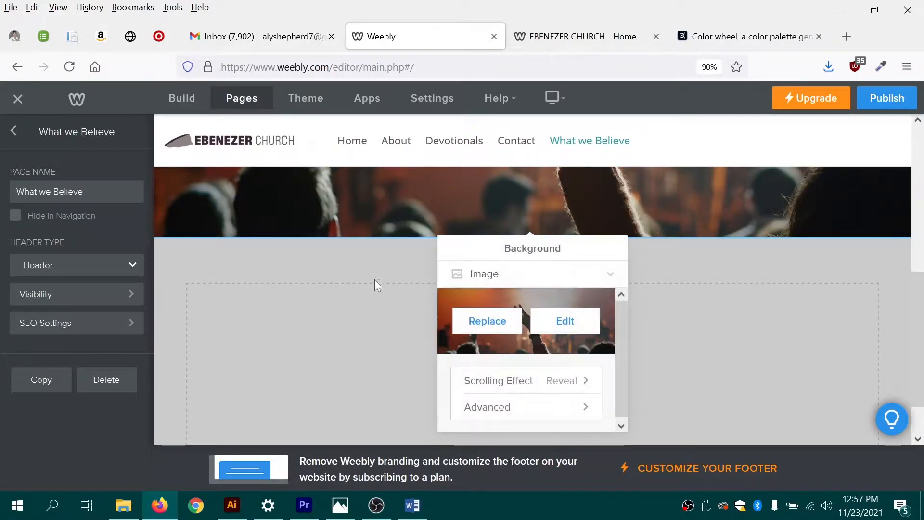
left_click(491, 330)
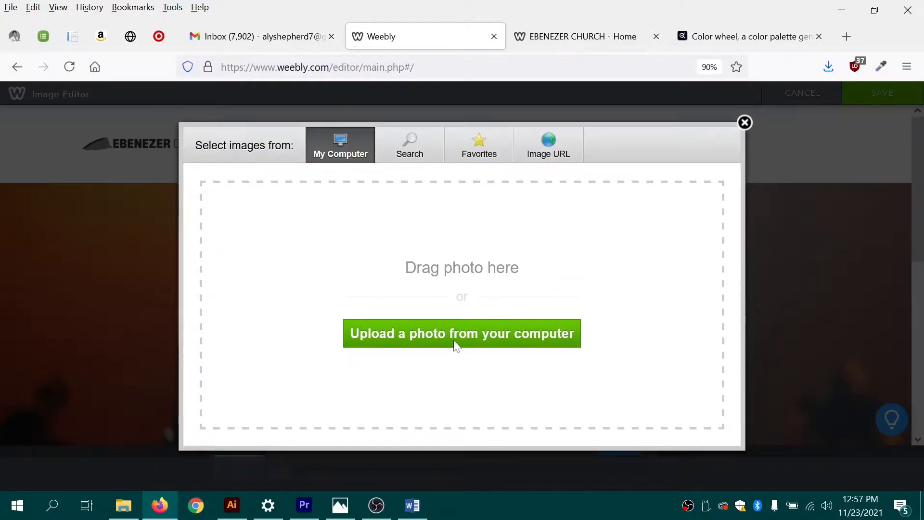
left_click(461, 335)
scroll(214, 173, "down", 5)
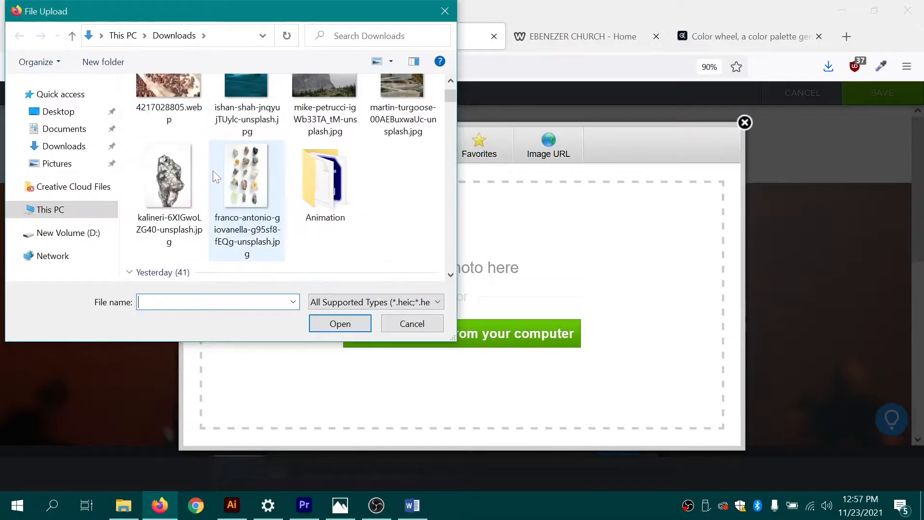
scroll(213, 171, "down", 8)
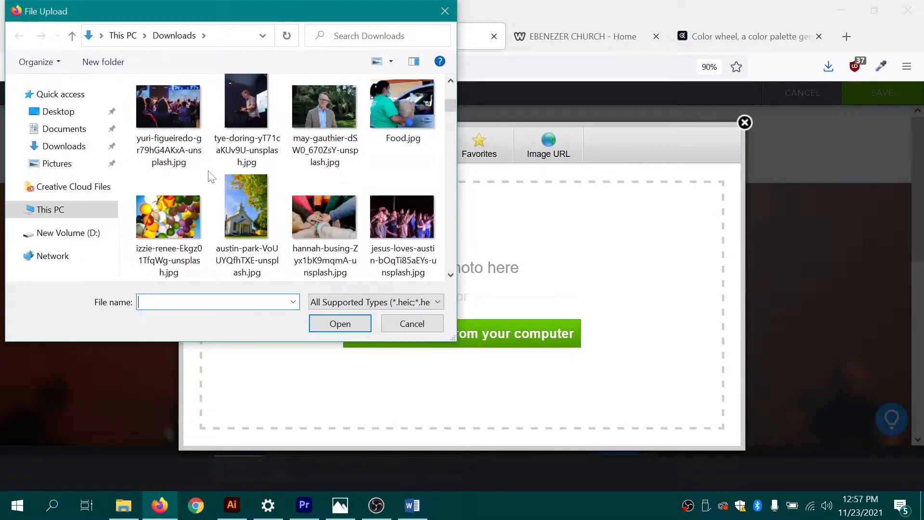
scroll(212, 178, "down", 6)
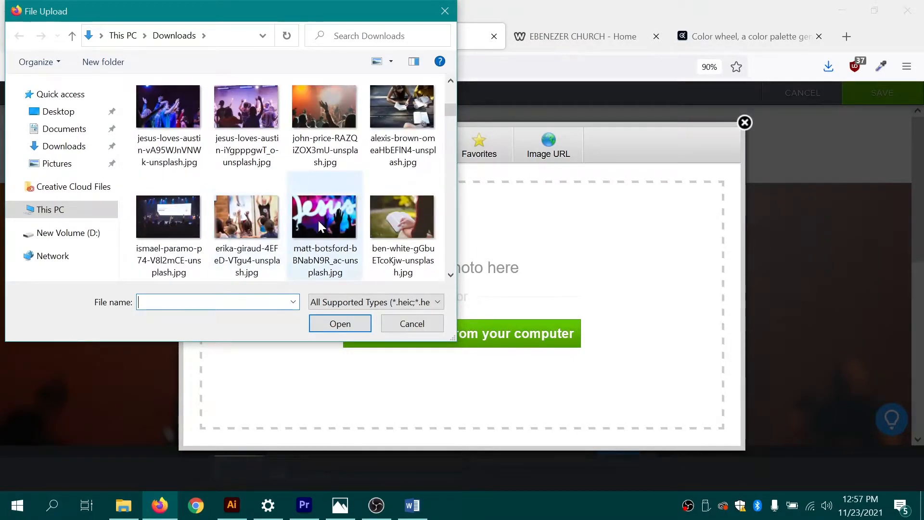
left_click(319, 224)
left_click(343, 323)
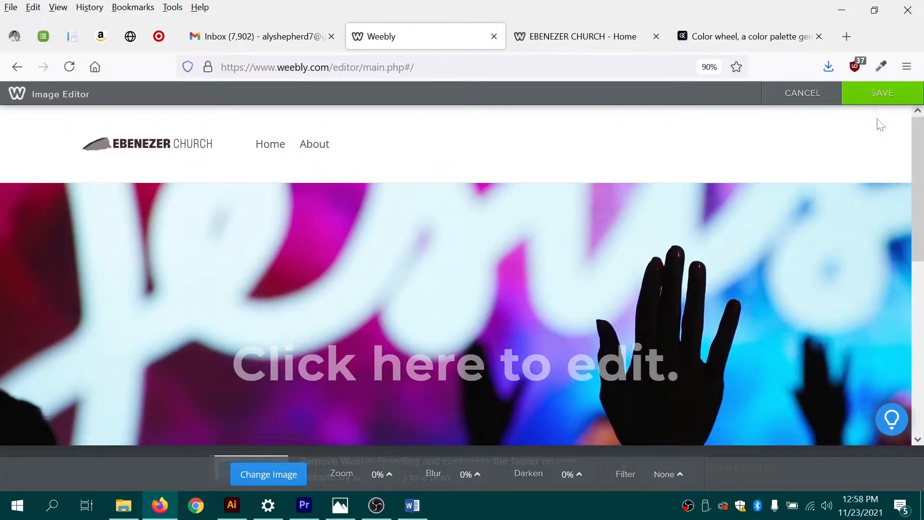
left_click(880, 96)
Step: Change the header title over the background photo to "What we Believe"
scroll(502, 348, "down", 1)
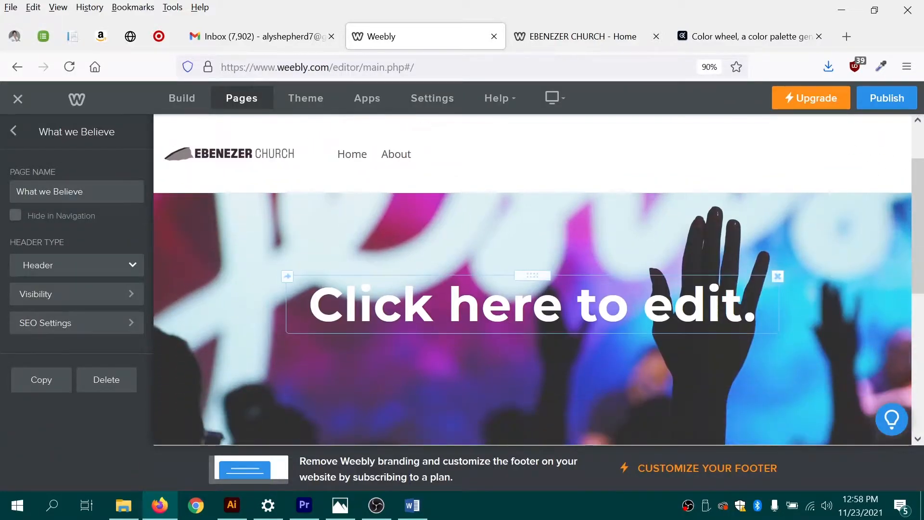
left_click(502, 310)
type("What we")
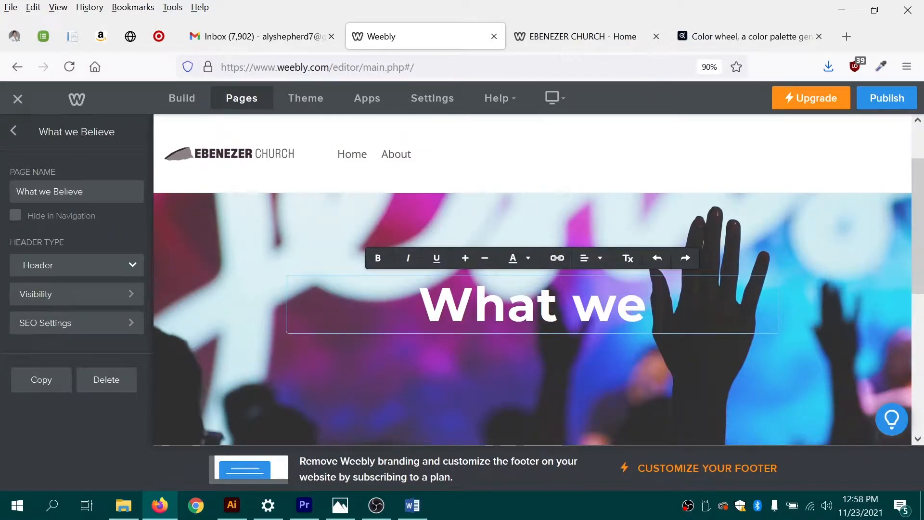
type(" Believe")
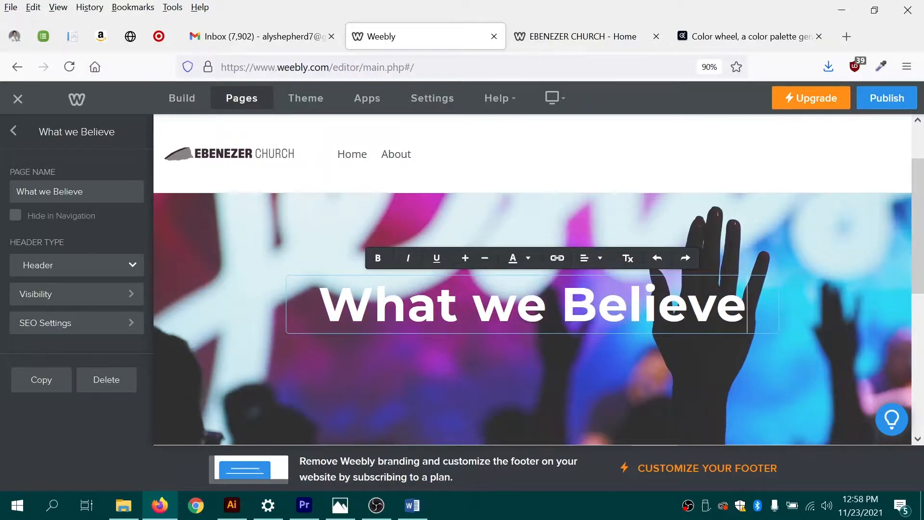
left_click(701, 154)
scroll(703, 157, "down", 4)
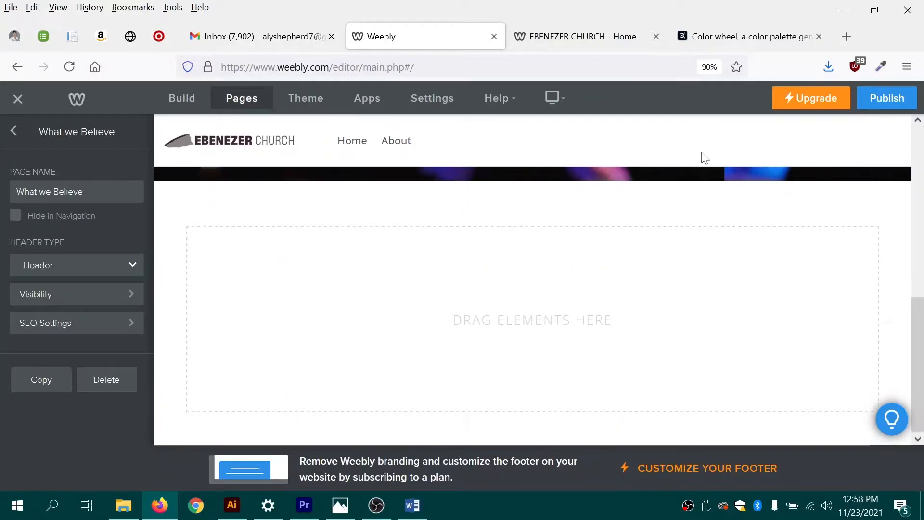
scroll(702, 156, "up", 5)
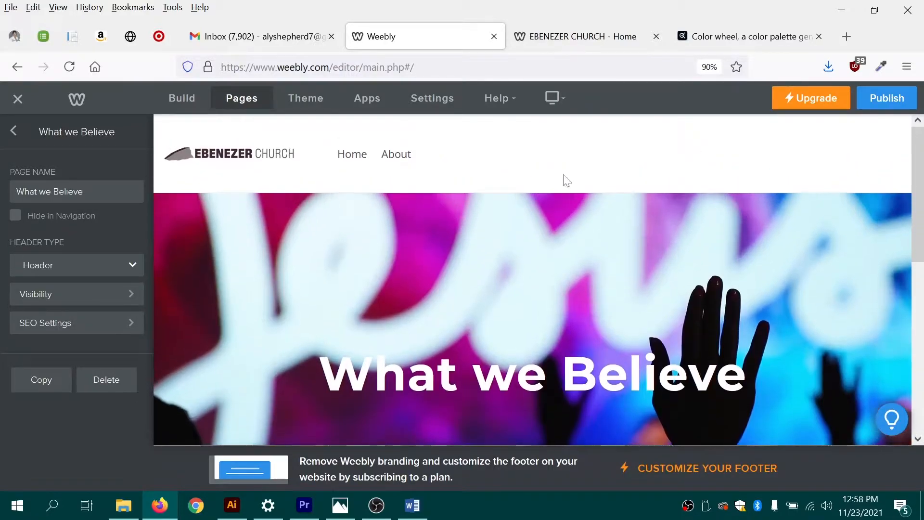
Step: Return to the page list, publish the website and dismiss the publishing message
left_click(13, 131)
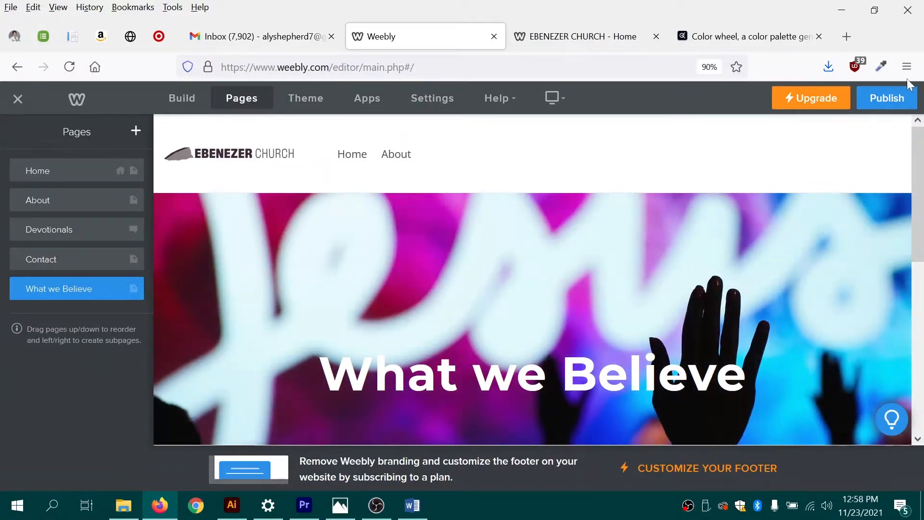
left_click(886, 98)
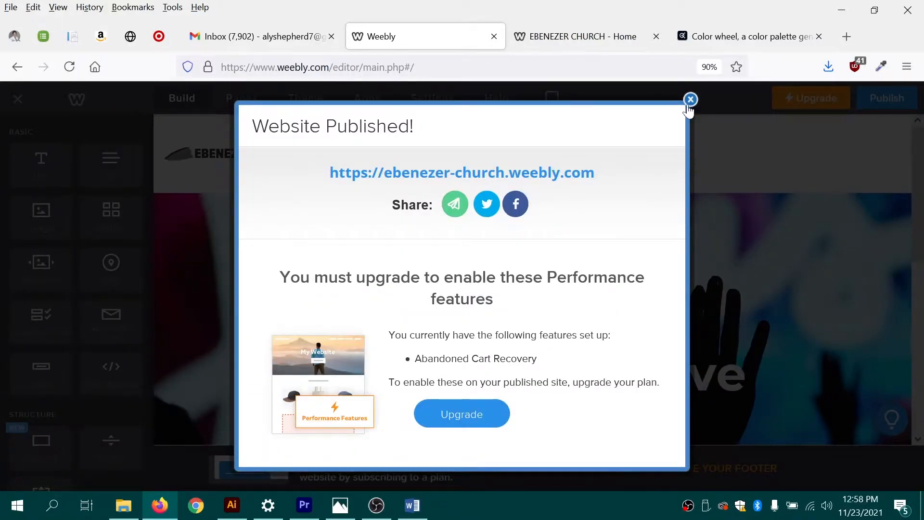
left_click(691, 100)
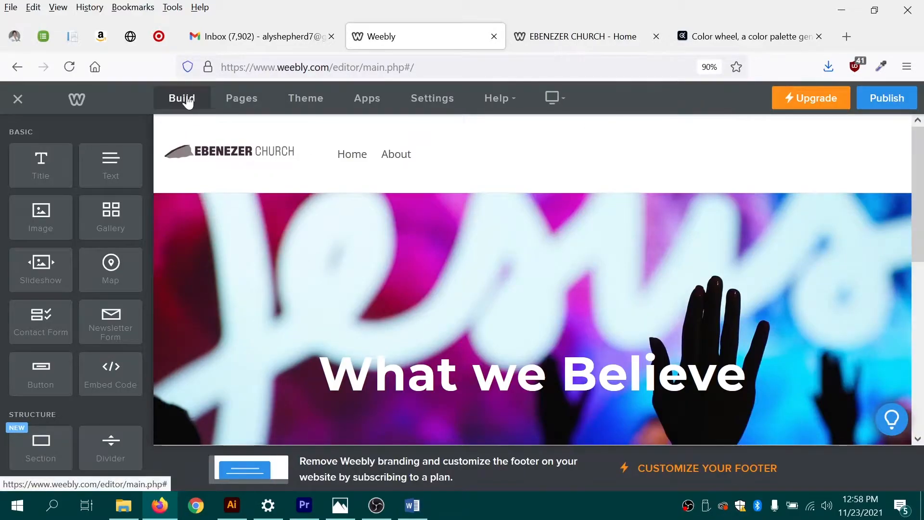
Step: Try to add a Title element to the empty content area below the header, and add a Text element there
scroll(487, 308, "down", 5)
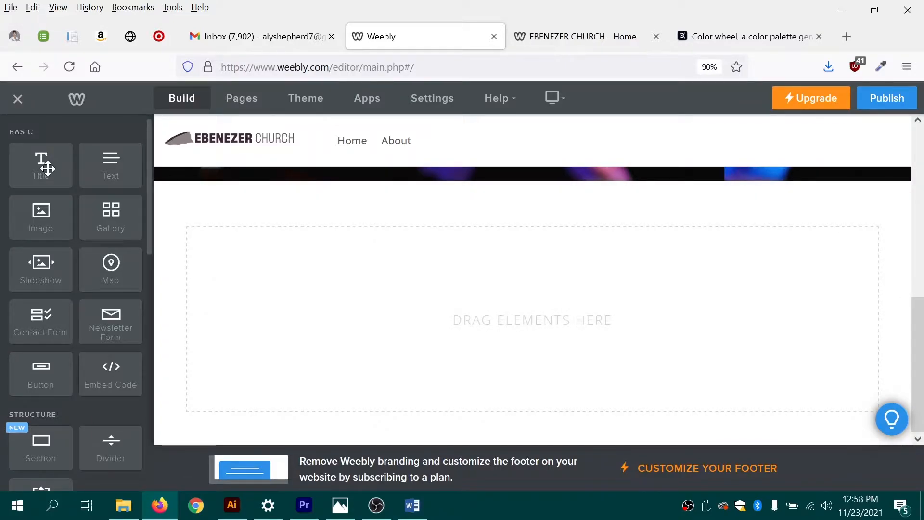
left_click_drag(52, 164, 489, 236)
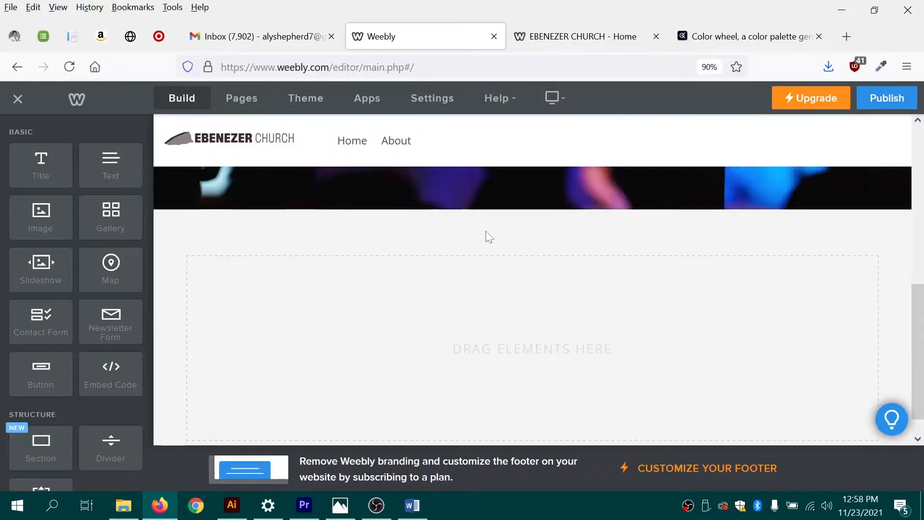
scroll(384, 336, "down", 1)
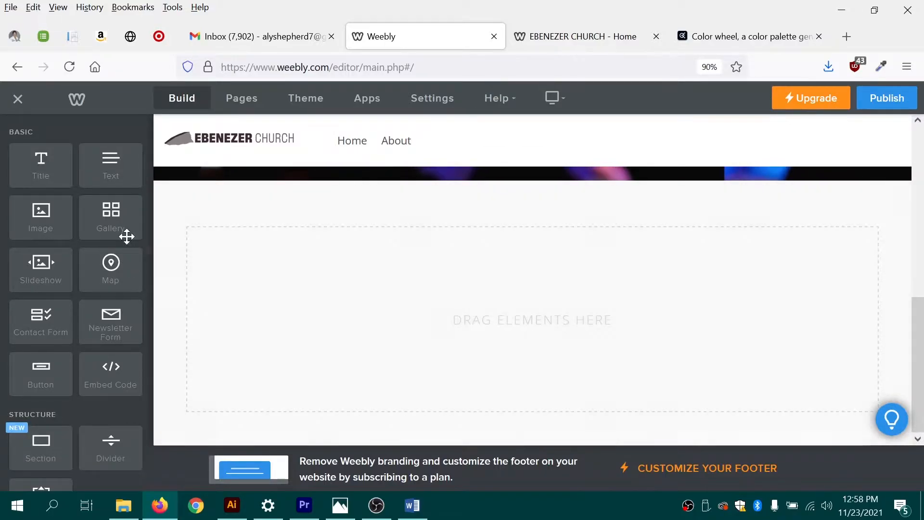
left_click_drag(106, 177, 538, 306)
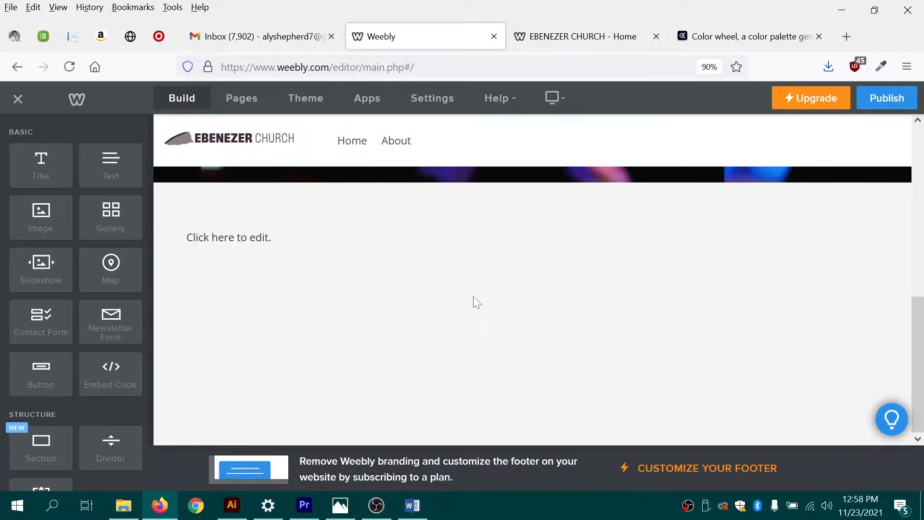
left_click(188, 237)
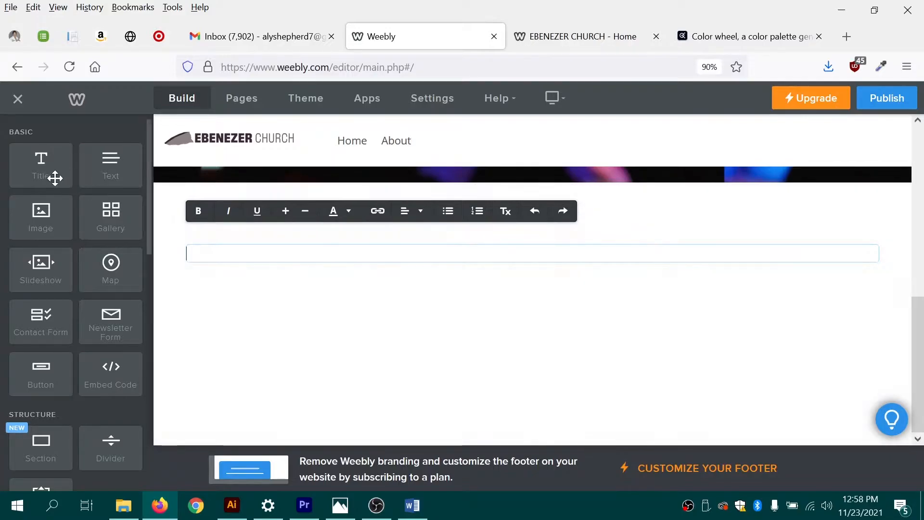
Step: Add a Title element reading "What we Believe" above the text block and publish the site again
left_click_drag(40, 163, 242, 220)
left_click(295, 249)
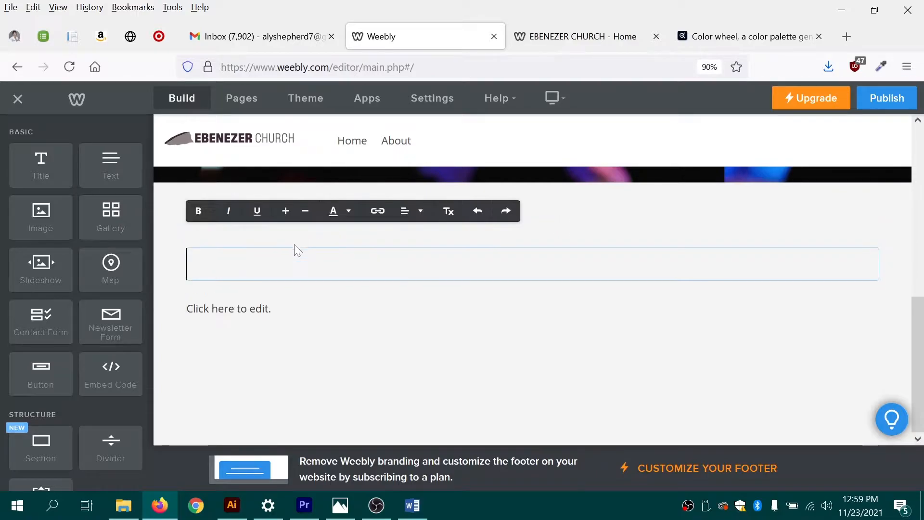
type("What we Believe")
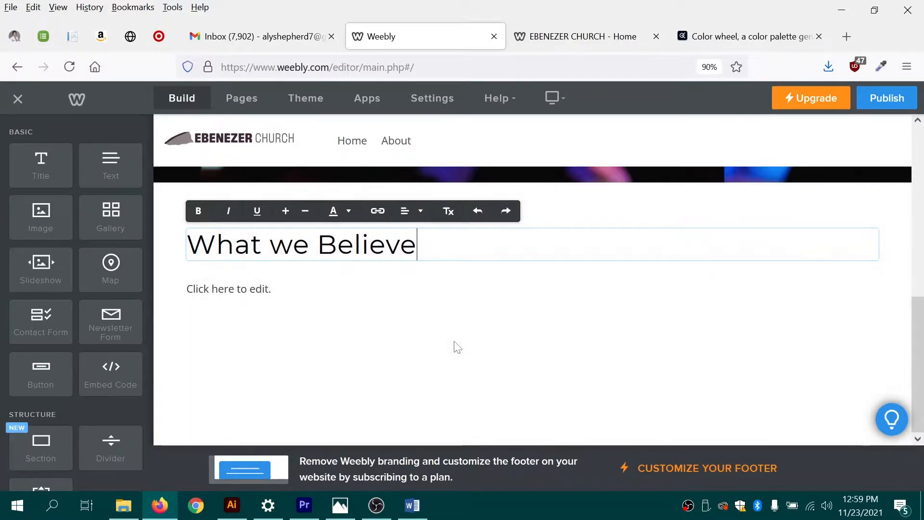
left_click(410, 333)
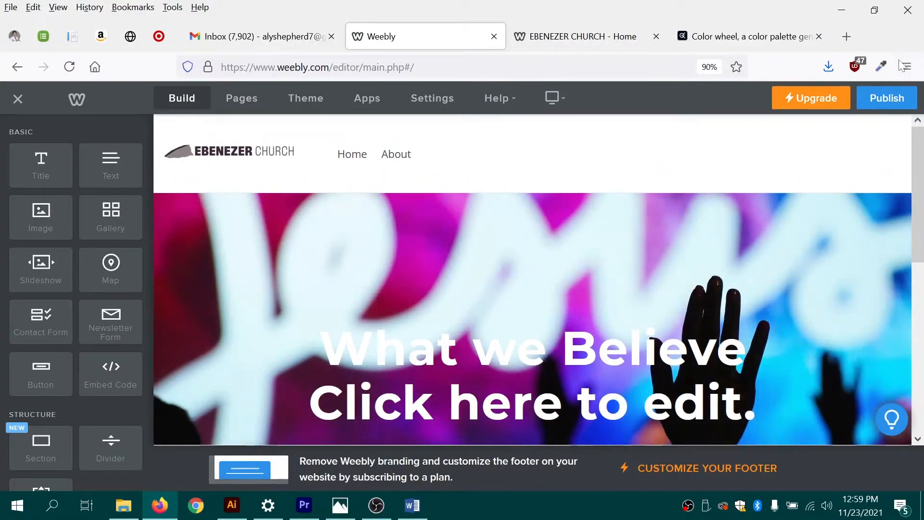
left_click(886, 99)
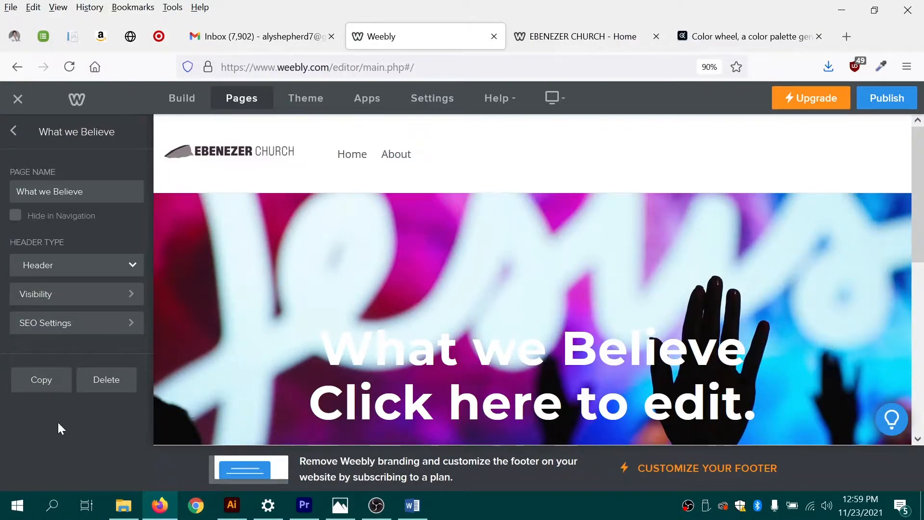
left_click(86, 267)
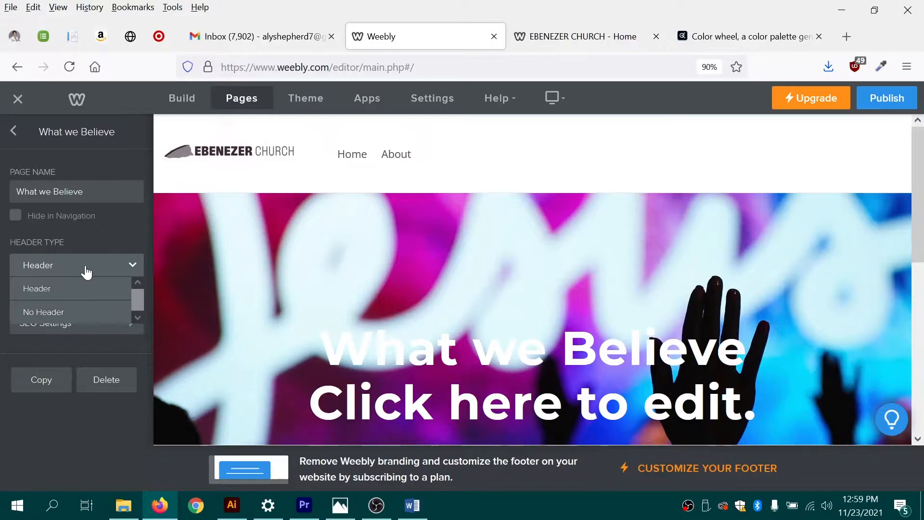
left_click(86, 270)
Step: Move the "What we Believe" page directly below About in the page order and nest it as a subpage of About
left_click(13, 133)
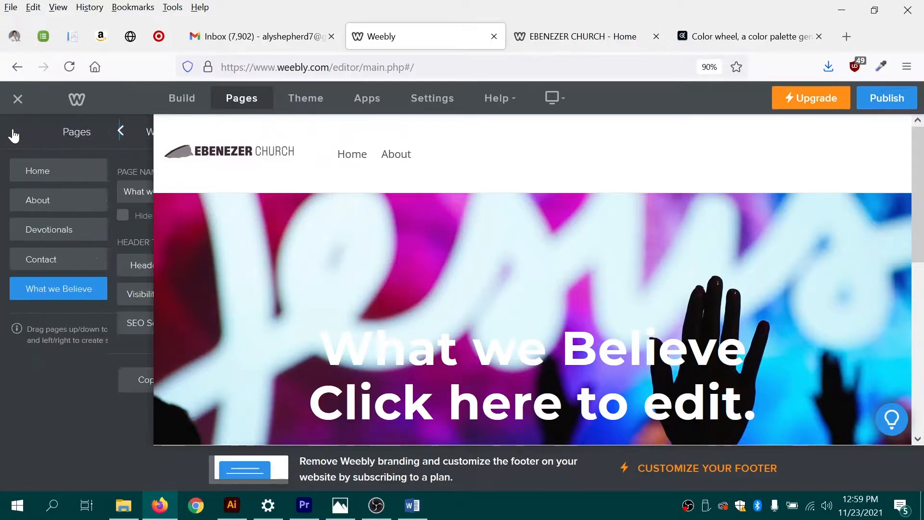
left_click_drag(74, 287, 73, 228)
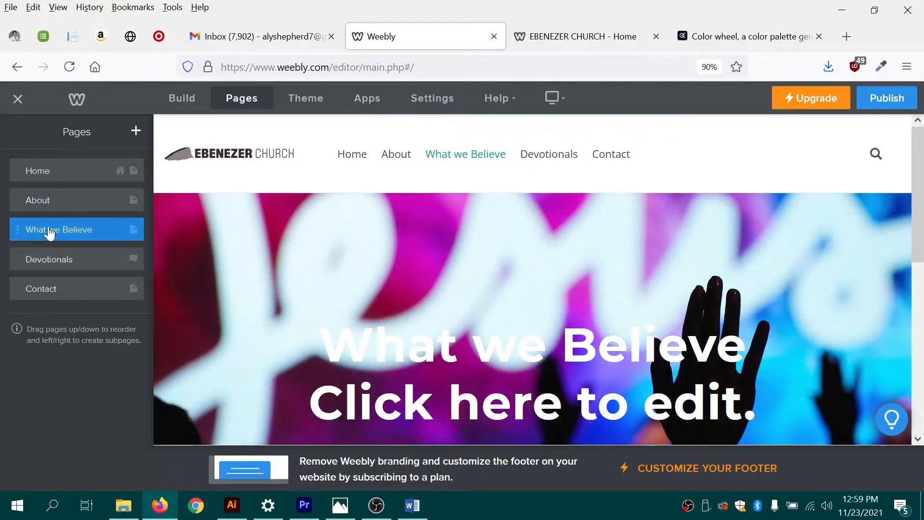
left_click_drag(43, 231, 66, 227)
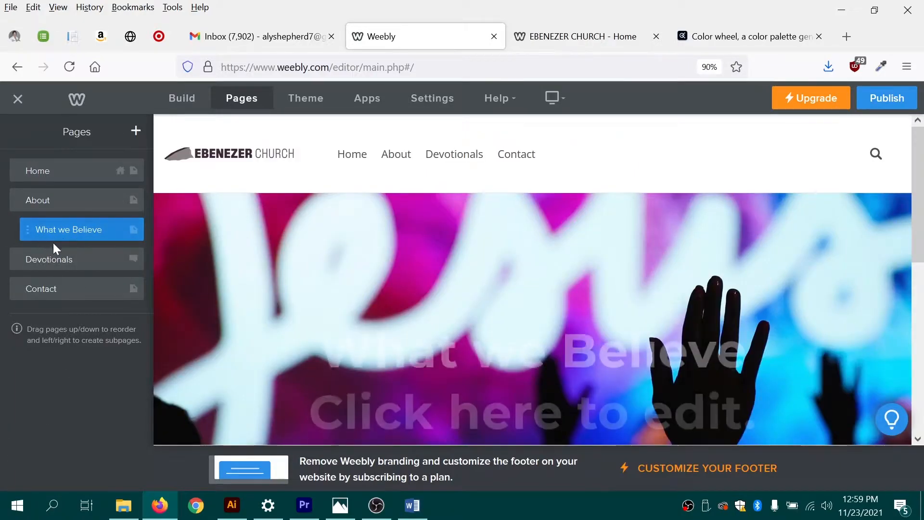
mouse_move(393, 149)
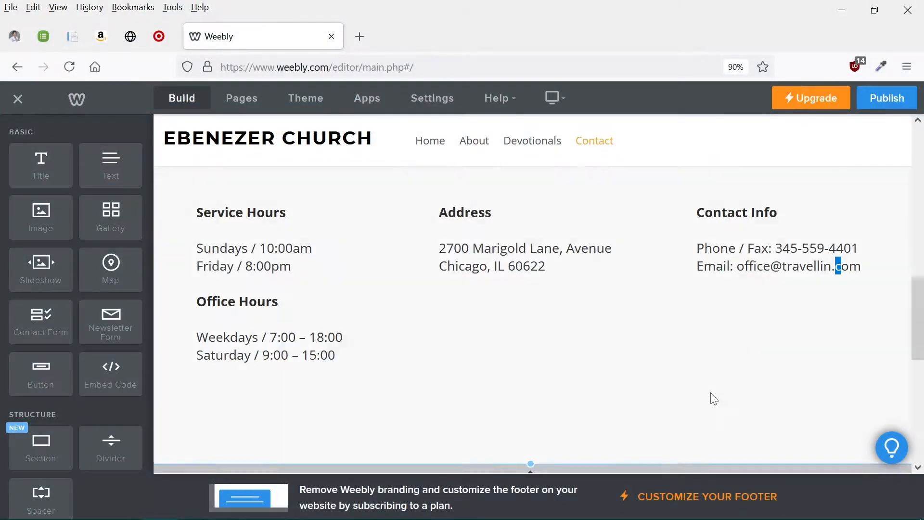
Step: Review the Contact page layout, from the church photo and "Contact Us" heading through the hours, address and contact columns to the map
scroll(838, 264, "down", 5)
scroll(530, 274, "up", 10)
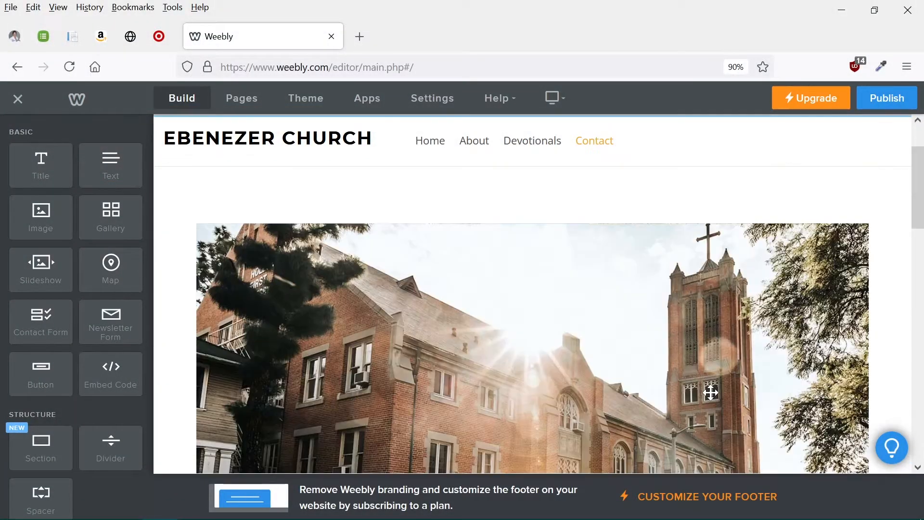
scroll(711, 392, "up", 5)
scroll(706, 373, "down", 8)
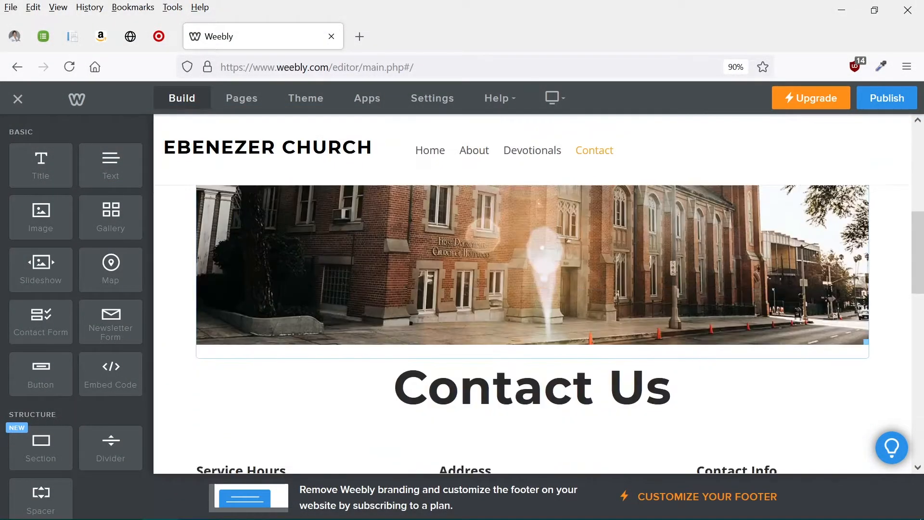
scroll(667, 281, "down", 2)
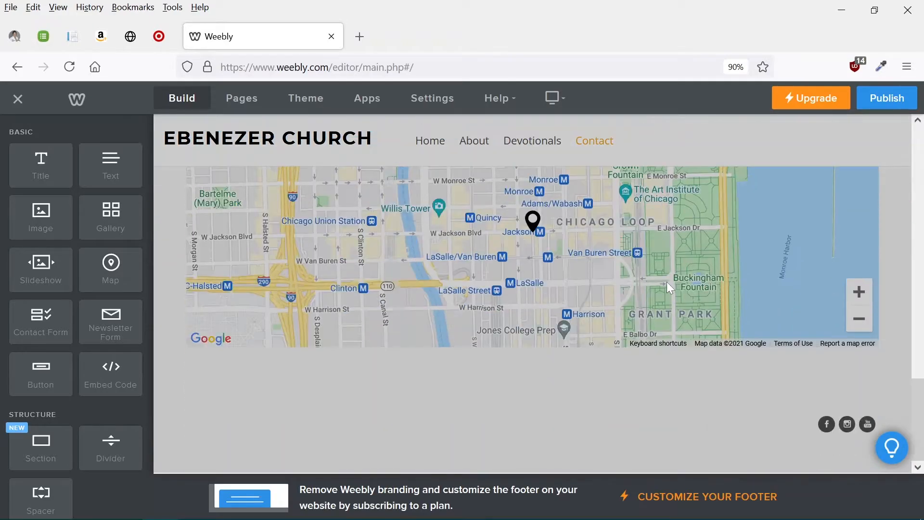
scroll(667, 281, "up", 8)
scroll(667, 282, "up", 6)
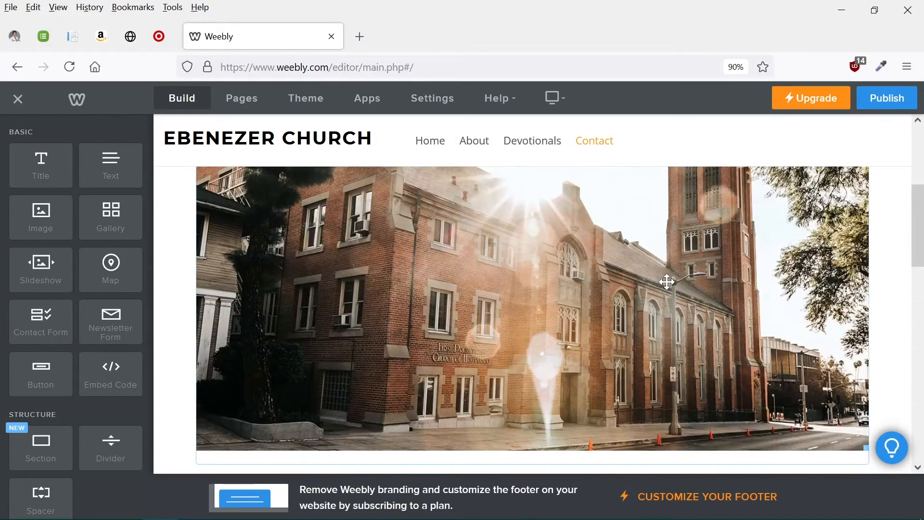
scroll(662, 281, "down", 4)
scroll(653, 276, "down", 7)
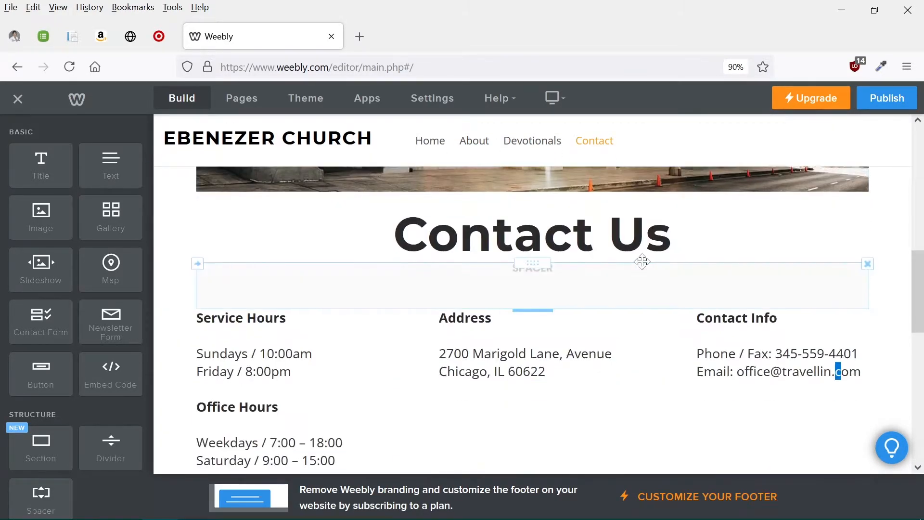
scroll(601, 315, "up", 3)
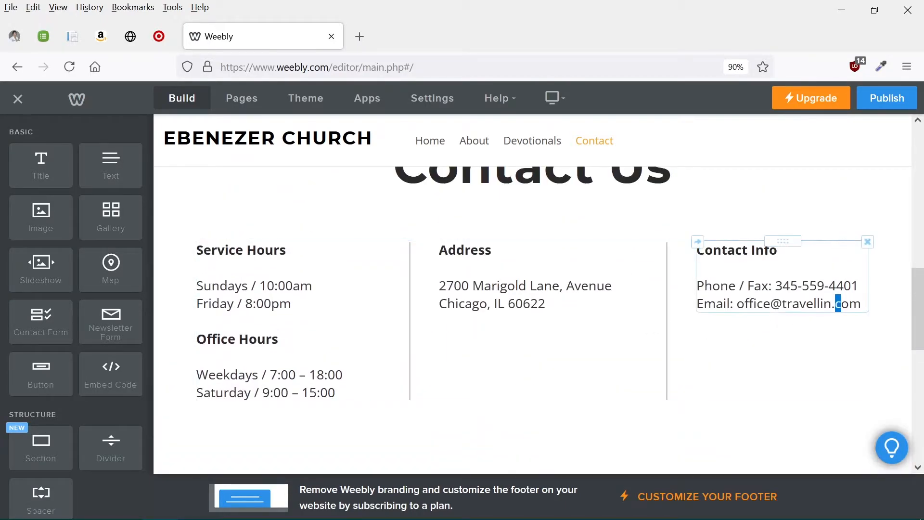
Step: Try to add a Contact Form element below the hours in the contact details section
scroll(578, 322, "down", 1)
scroll(578, 321, "down", 2)
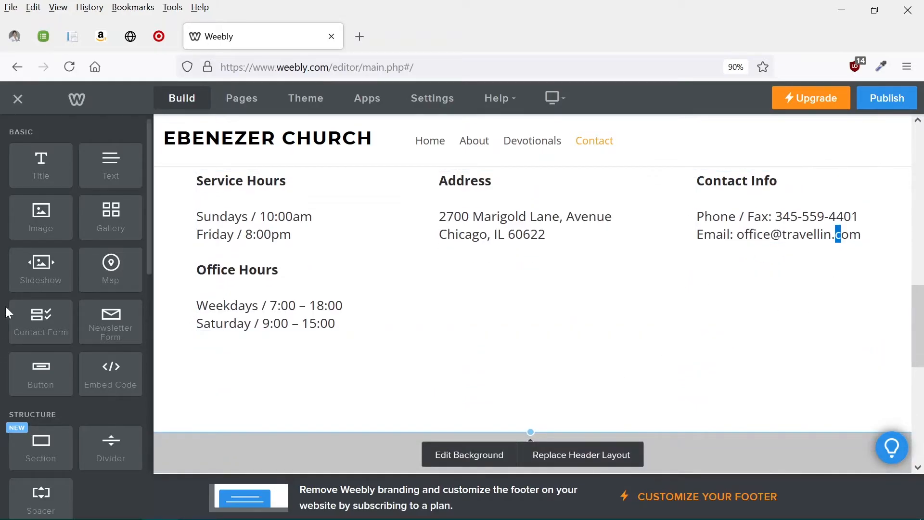
left_click_drag(54, 337, 460, 360)
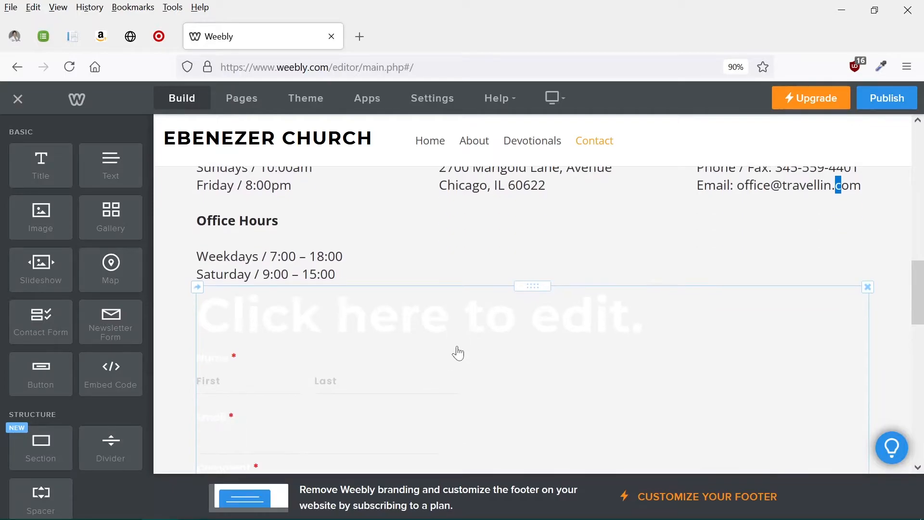
scroll(450, 342, "down", 2)
scroll(447, 340, "up", 4)
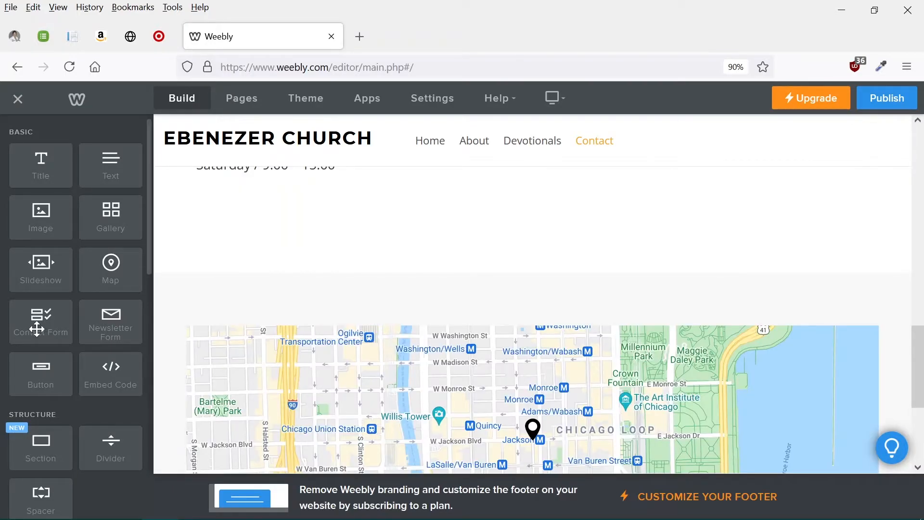
Step: Insert an empty section between the contact columns and the map, and add a Contact Form element to it
scroll(46, 406, "down", 2)
left_click_drag(38, 332, 310, 297)
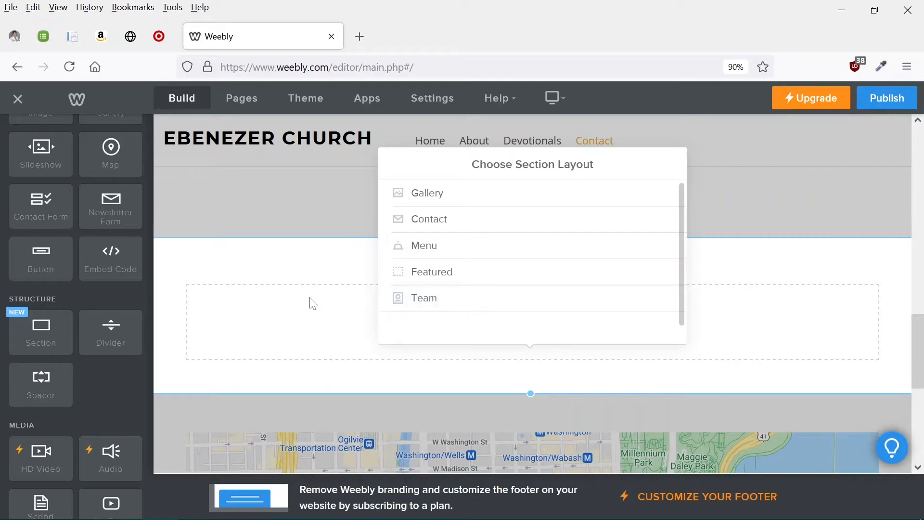
left_click(327, 382)
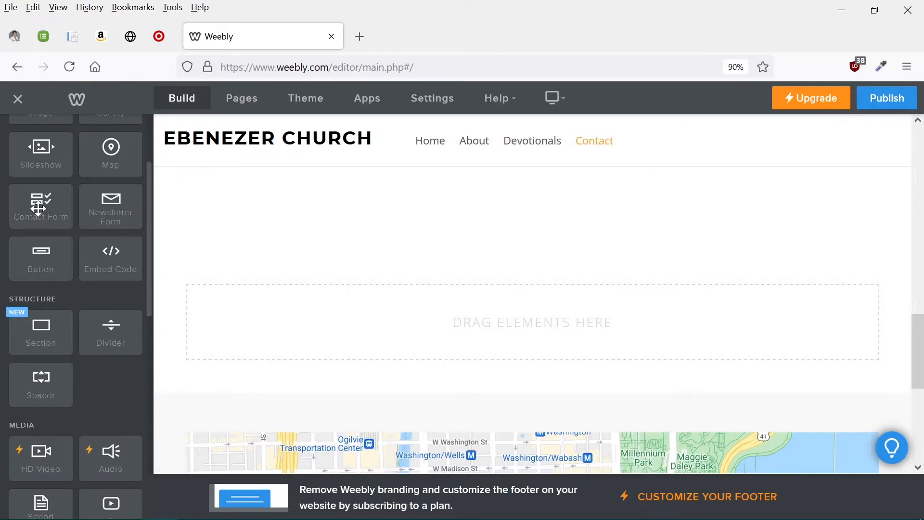
left_click_drag(39, 208, 345, 327)
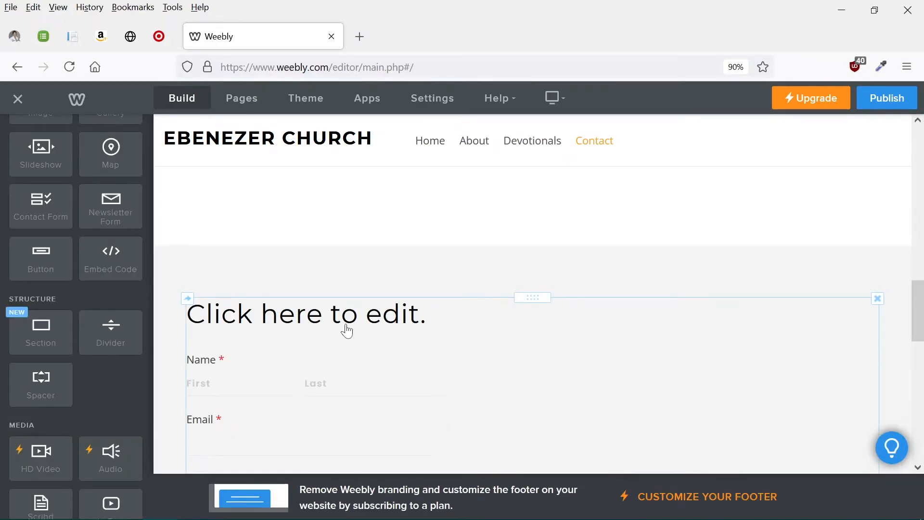
Step: Review the new contact form from its heading through the Name, Email and Comment fields to the Submit button
scroll(354, 331, "down", 3)
scroll(307, 326, "down", 3)
scroll(300, 317, "up", 3)
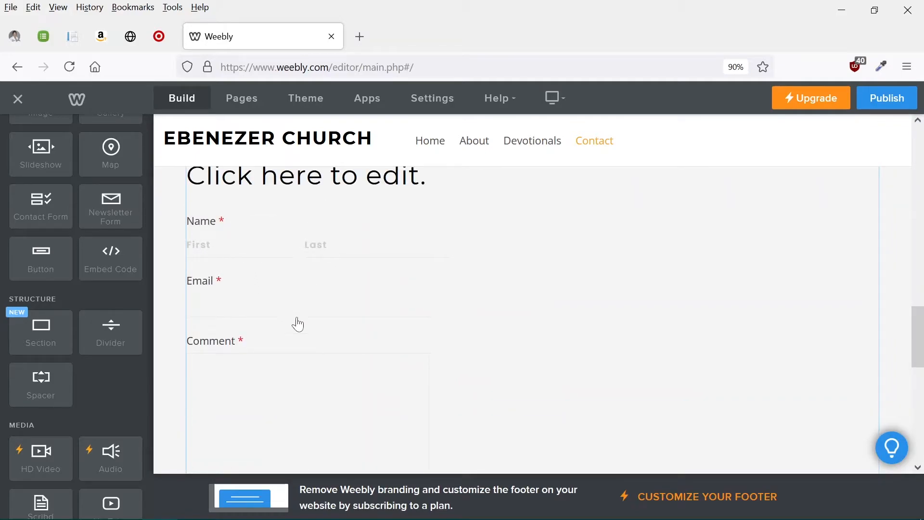
scroll(298, 325, "down", 2)
scroll(360, 371, "down", 3)
scroll(359, 366, "up", 3)
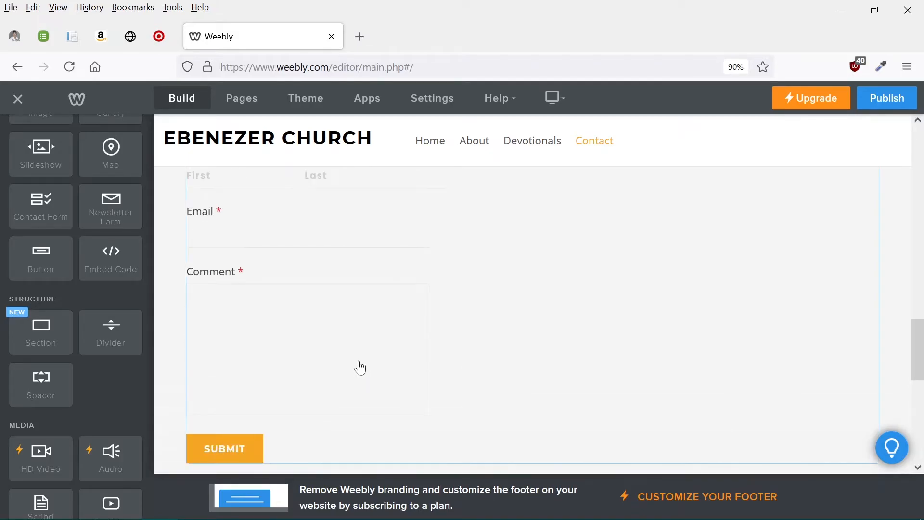
scroll(360, 368, "up", 3)
scroll(360, 368, "down", 3)
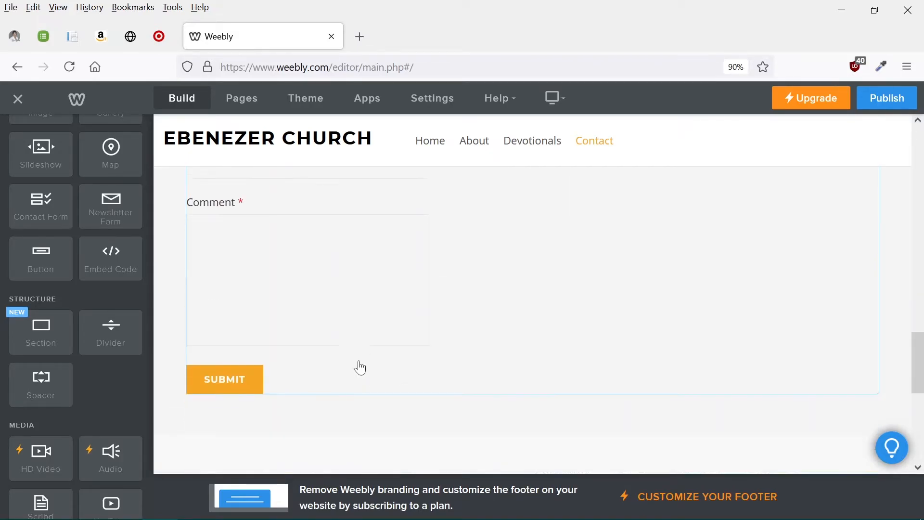
scroll(360, 367, "up", 3)
Step: In the contact form's options, enter the recipient's email address and enable Google Captcha
left_click(541, 337)
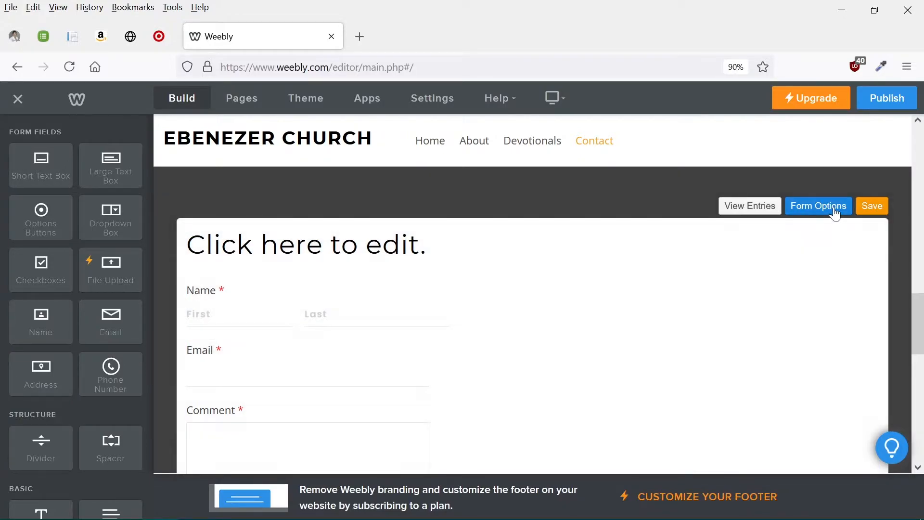
left_click(836, 214)
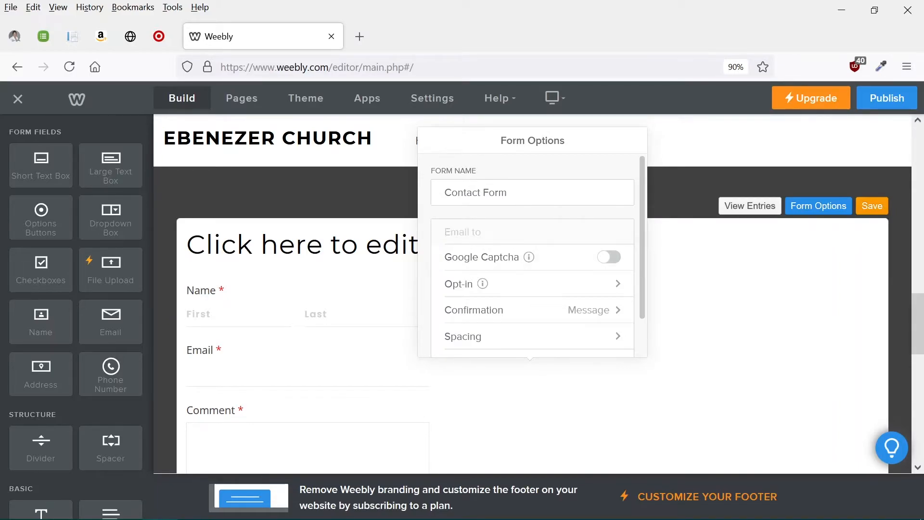
left_click(610, 258)
type("test@youremail.com")
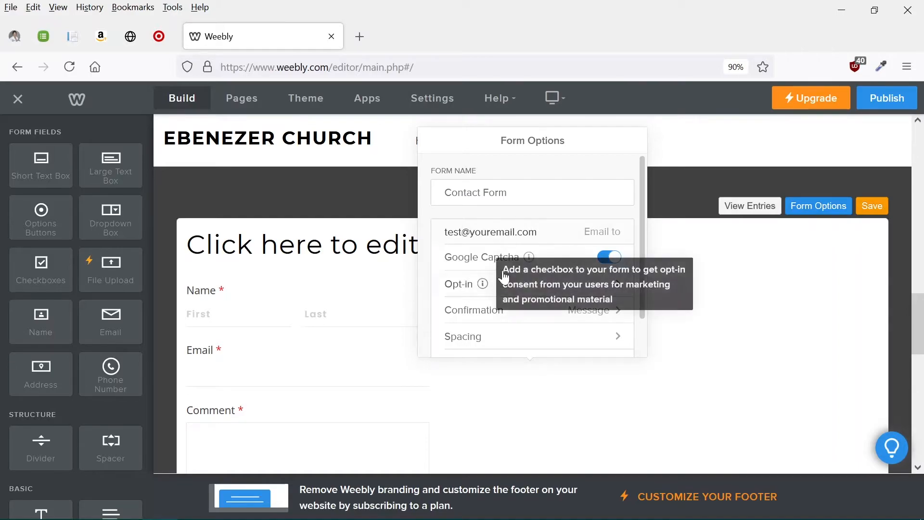
mouse_move(530, 260)
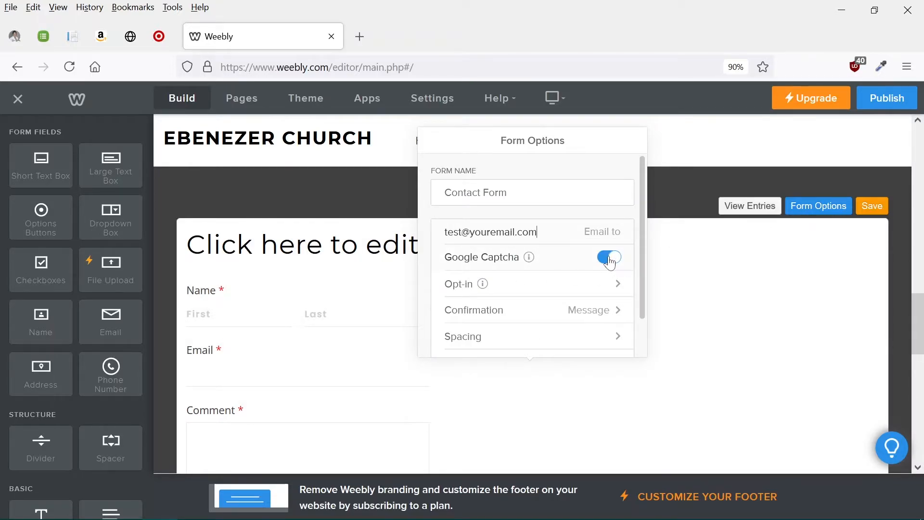
Step: Examine the form's confirmation choices and the submit button's alignment and text settings
left_click(618, 318)
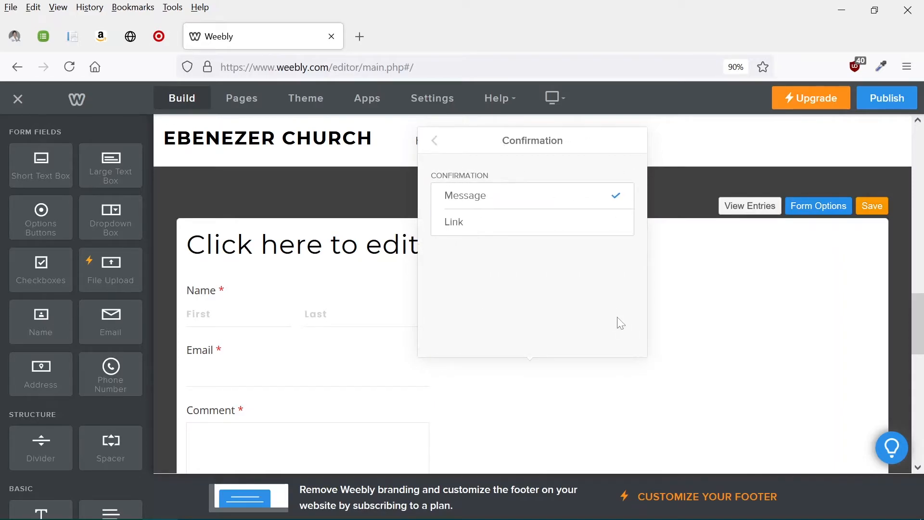
left_click(435, 140)
scroll(578, 289, "down", 1)
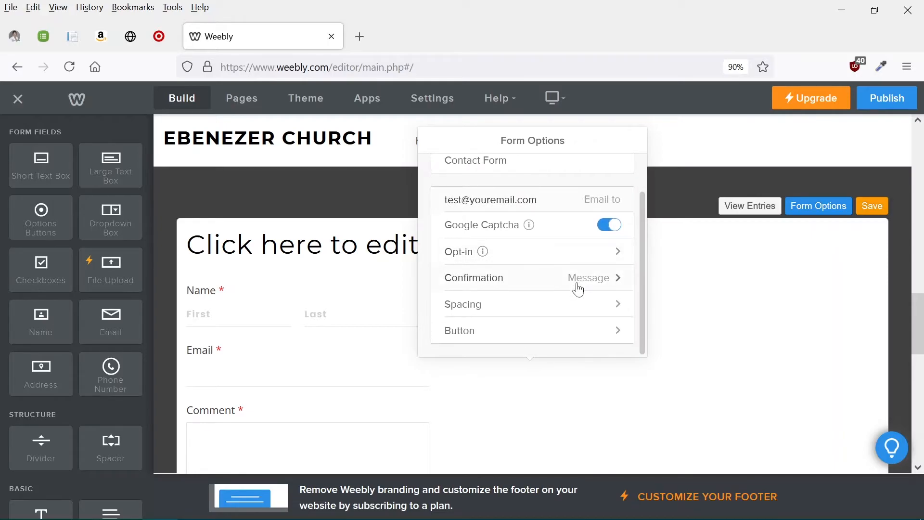
left_click(610, 334)
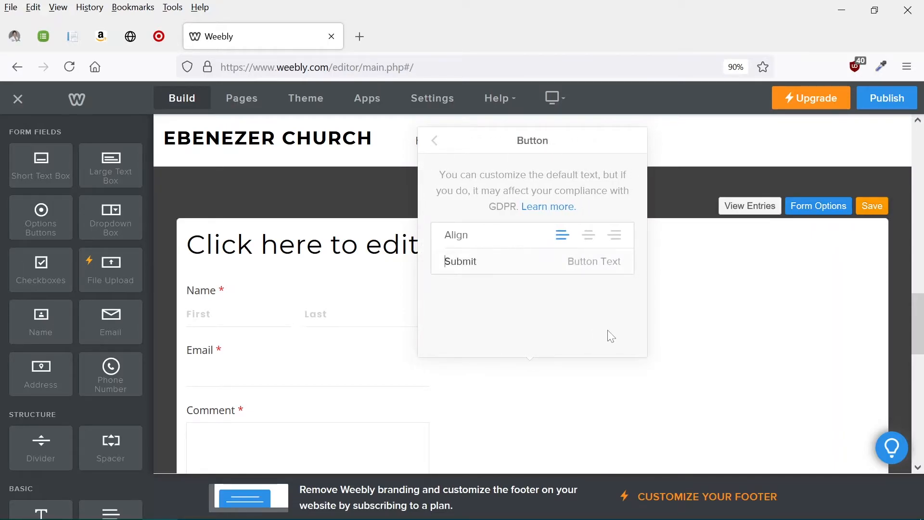
scroll(553, 375, "down", 3)
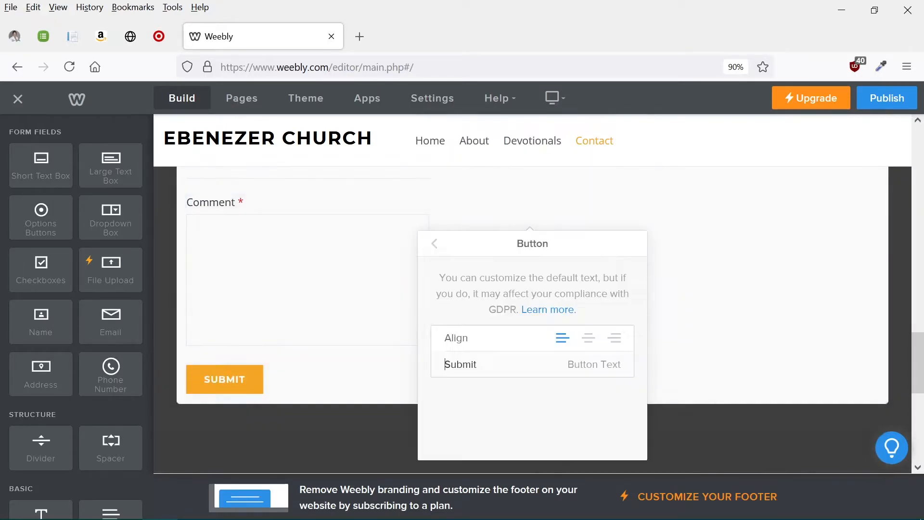
scroll(621, 380, "up", 2)
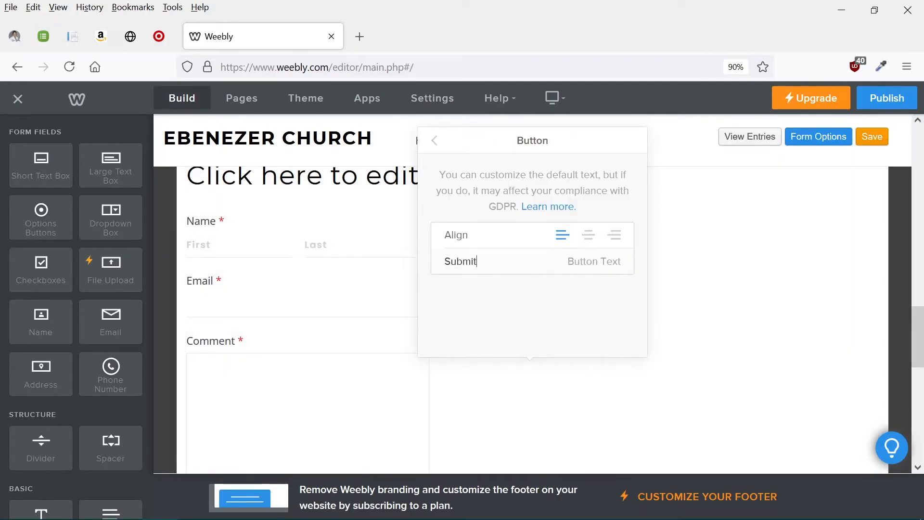
key("ctrl+a")
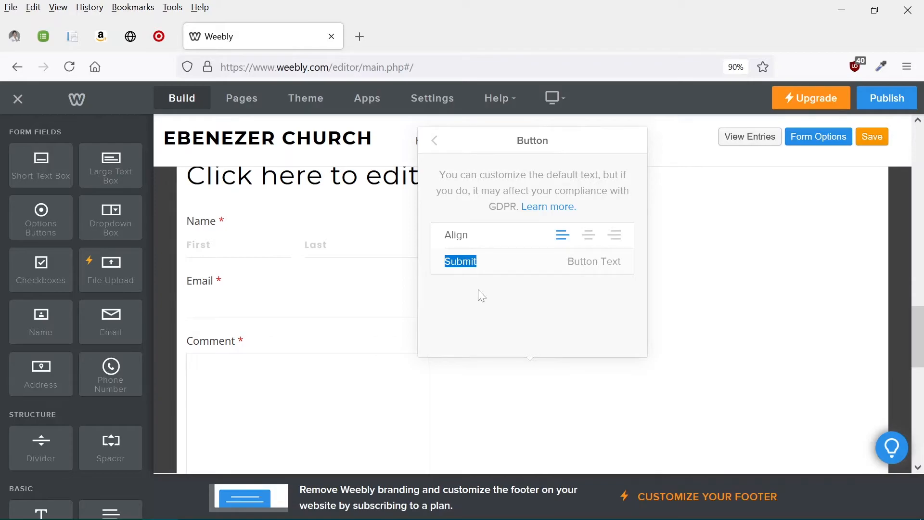
scroll(514, 334, "down", 2)
scroll(615, 365, "up", 4)
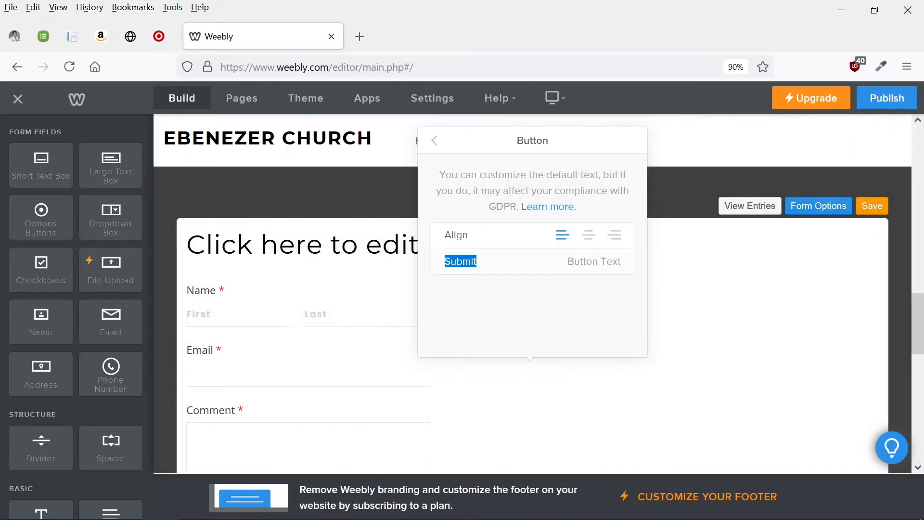
Step: Replace the contact form's placeholder title with "Email us"
left_click(205, 291)
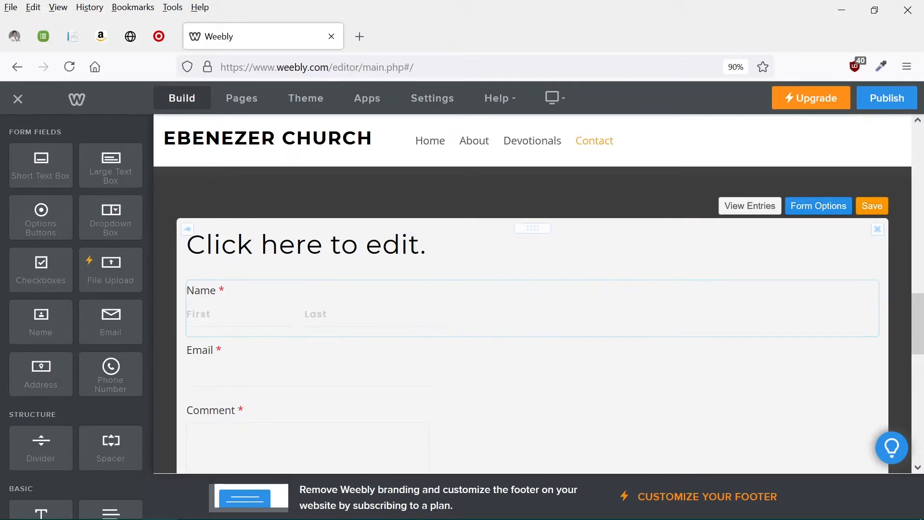
left_click(203, 245)
left_click(302, 258)
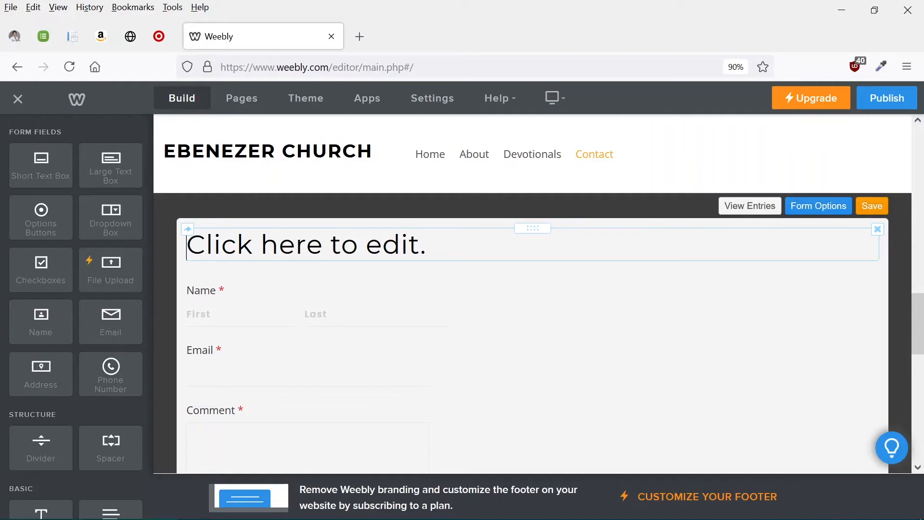
left_click(315, 255)
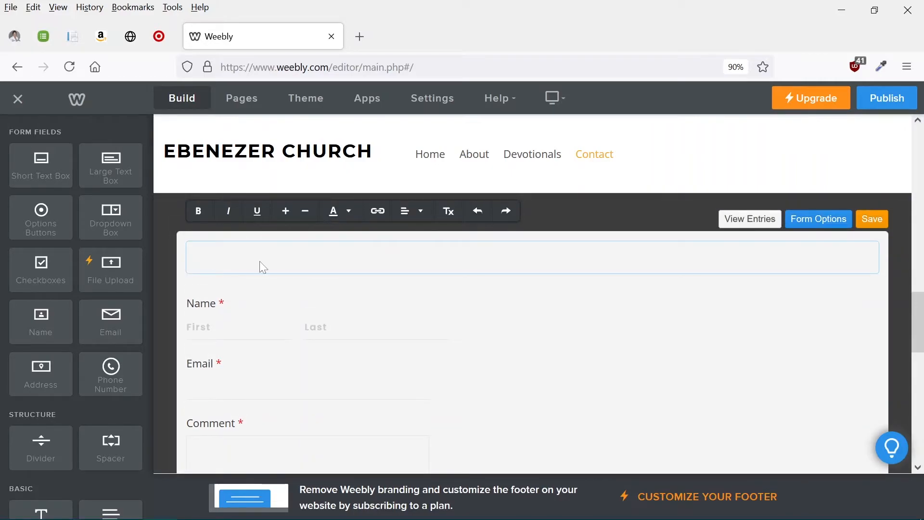
type("Email us")
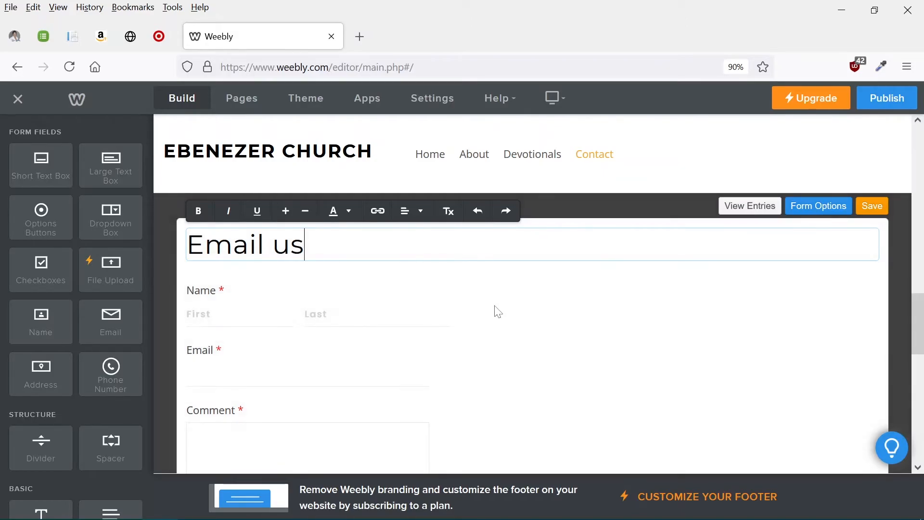
left_click(495, 306)
Step: Check the edited form down to its Submit button, save it, and publish the site
scroll(499, 306, "down", 2)
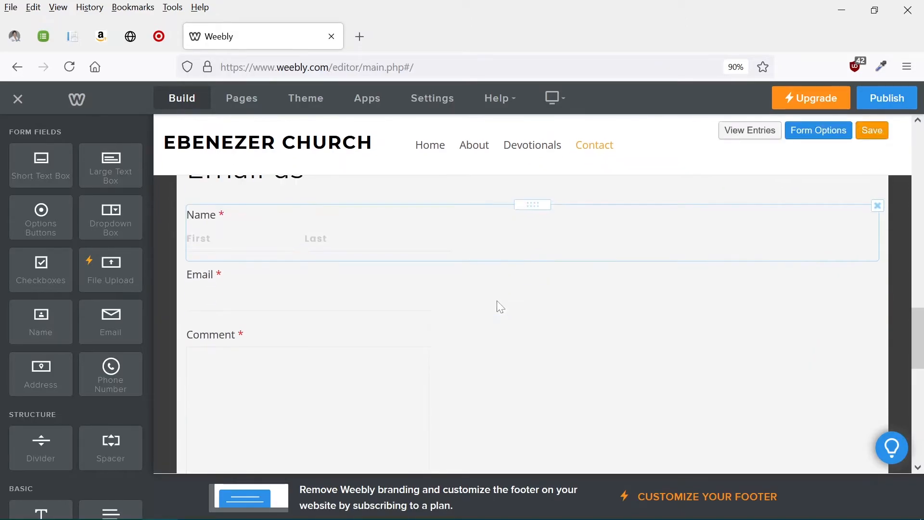
scroll(500, 306, "down", 6)
scroll(500, 306, "up", 4)
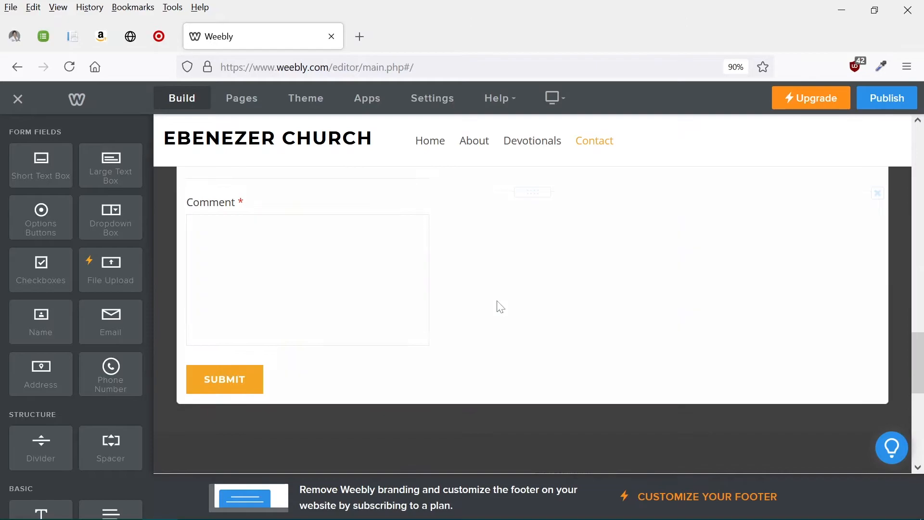
scroll(499, 304, "up", 10)
scroll(498, 305, "down", 3)
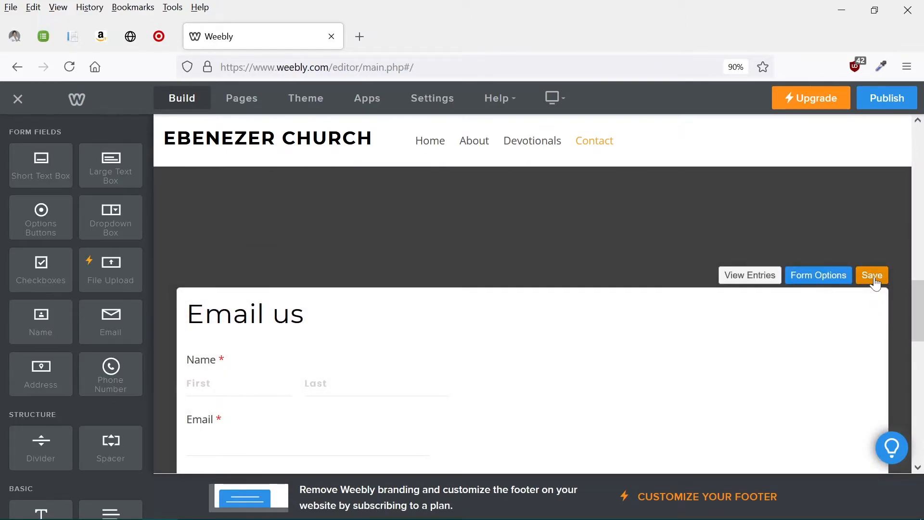
left_click(874, 278)
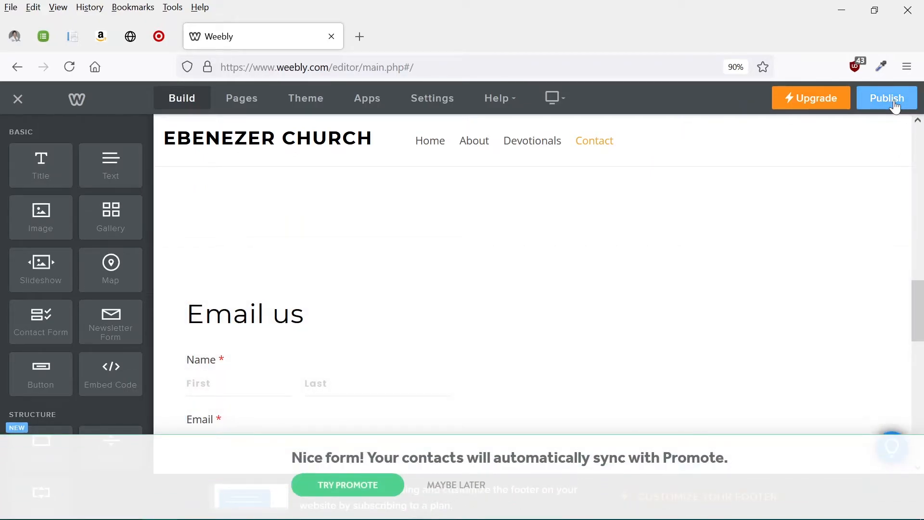
left_click(895, 105)
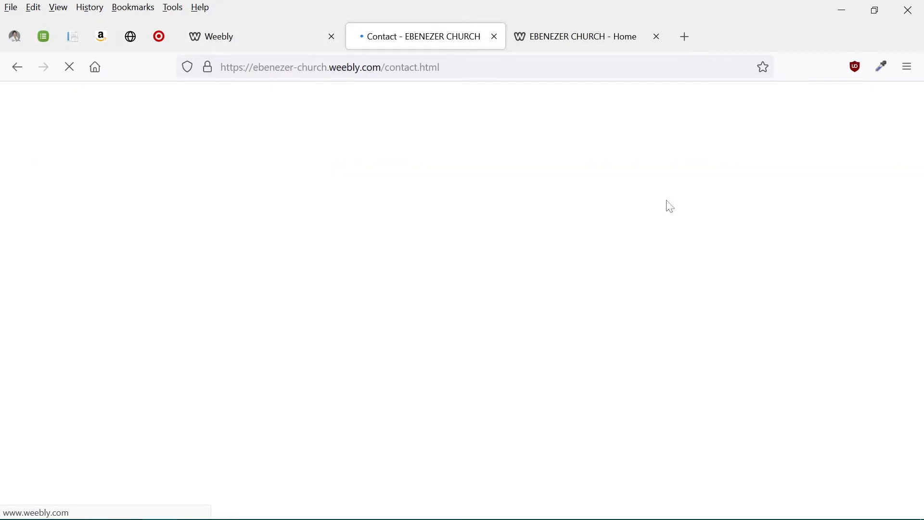
Step: Review the published Contact page, from the "Email us" form down to the map and back to the page top
scroll(668, 201, "down", 3)
scroll(664, 198, "down", 10)
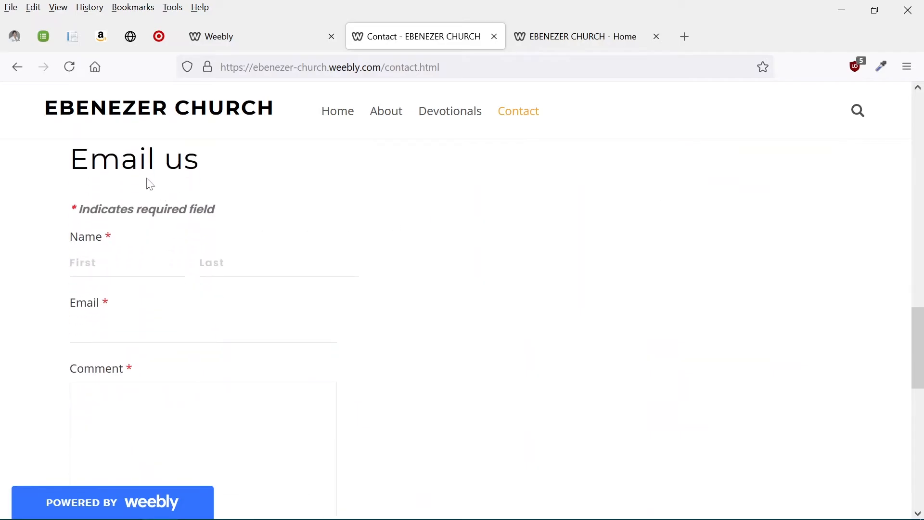
scroll(236, 303, "down", 5)
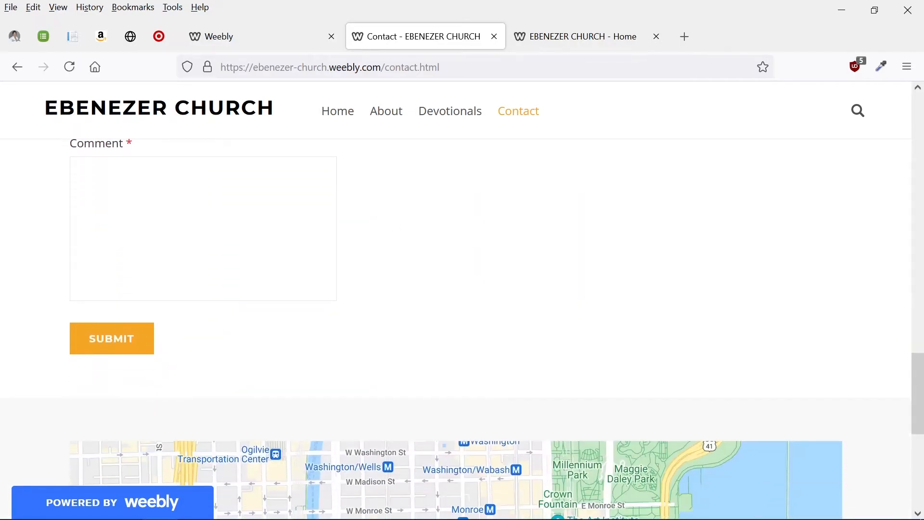
scroll(245, 300, "up", 2)
scroll(246, 299, "down", 5)
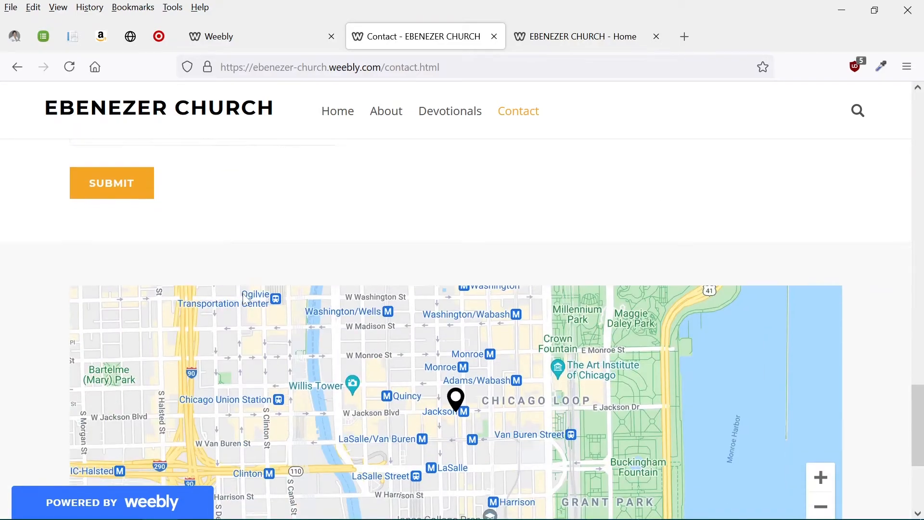
scroll(246, 300, "down", 4)
scroll(247, 300, "up", 10)
scroll(247, 299, "up", 10)
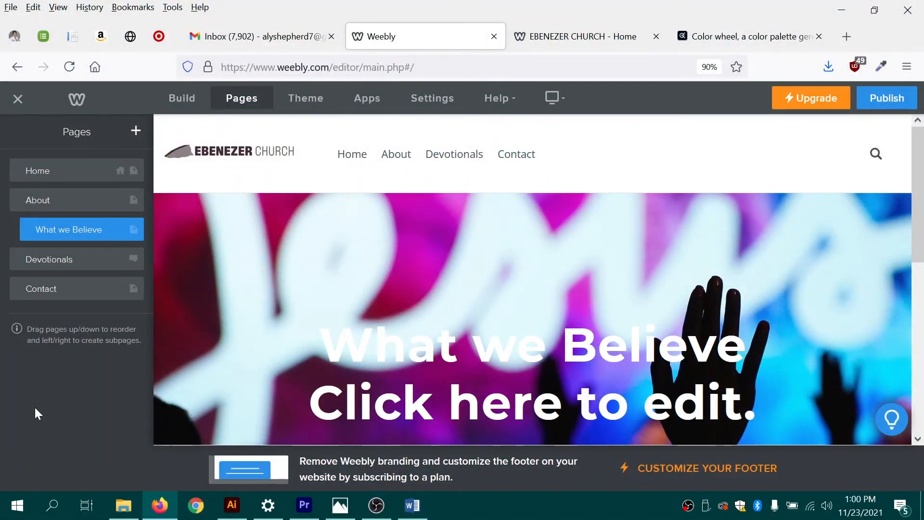
Step: Add an external page named "Give" to the site, keeping its link set to open in the same tab
left_click(136, 131)
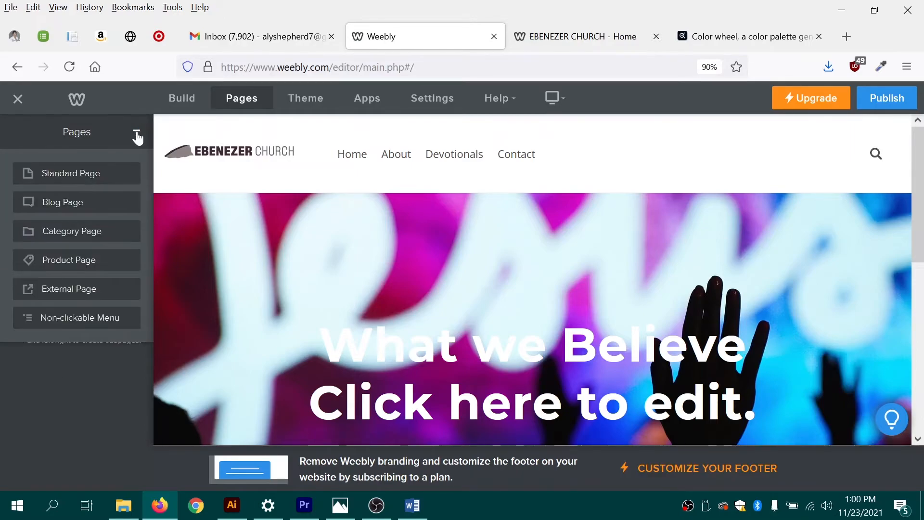
left_click(82, 287)
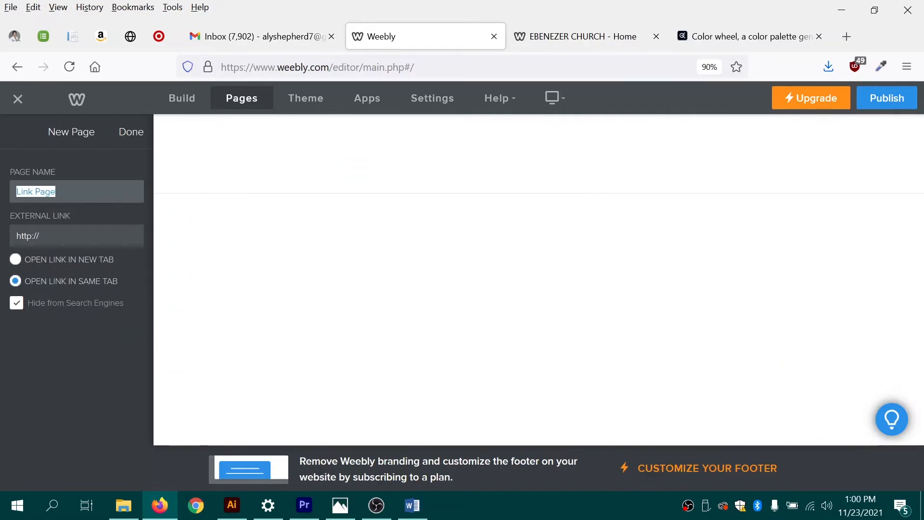
type("Give")
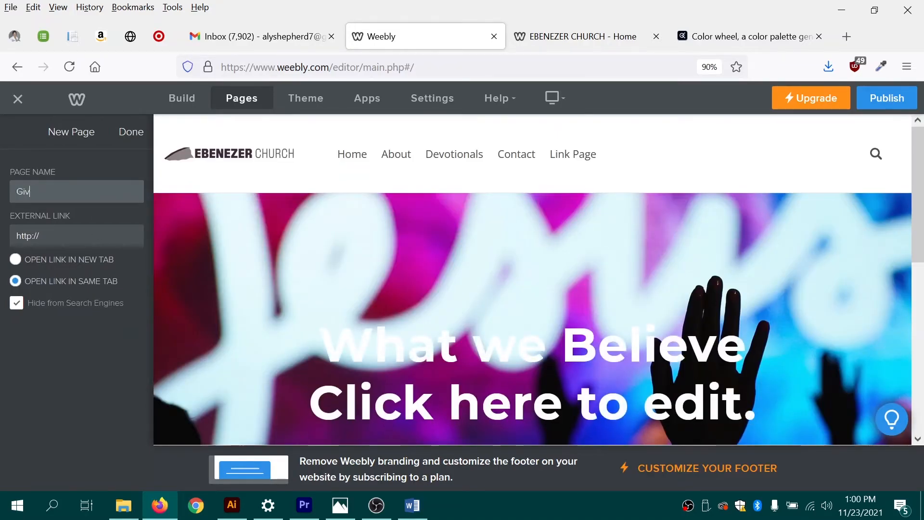
left_click(95, 232)
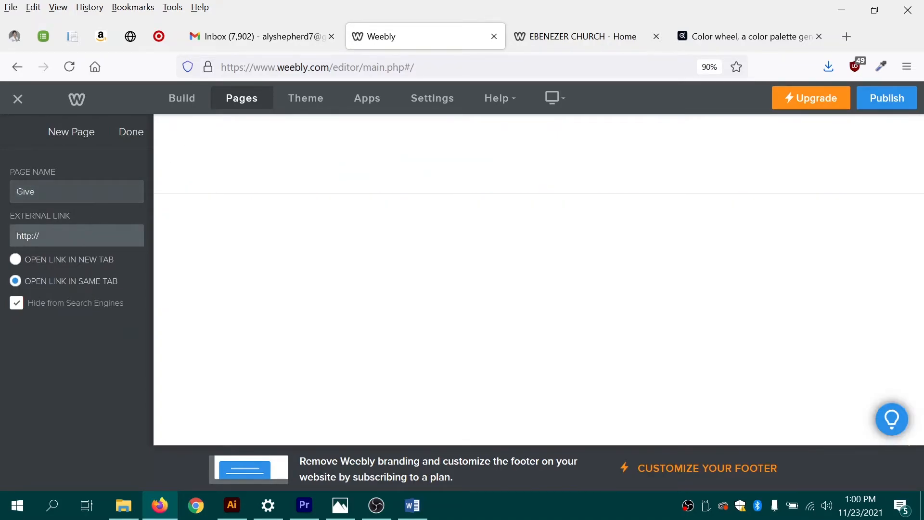
key("ctrl+a")
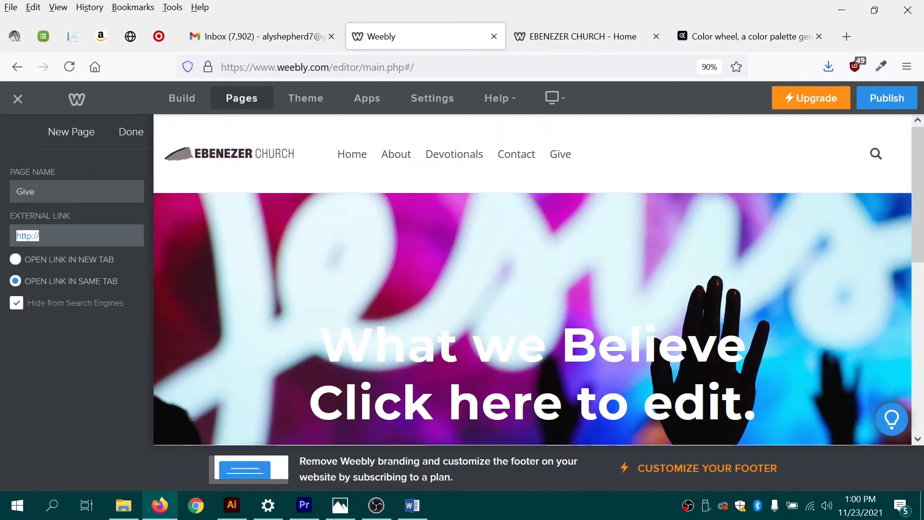
left_click(129, 133)
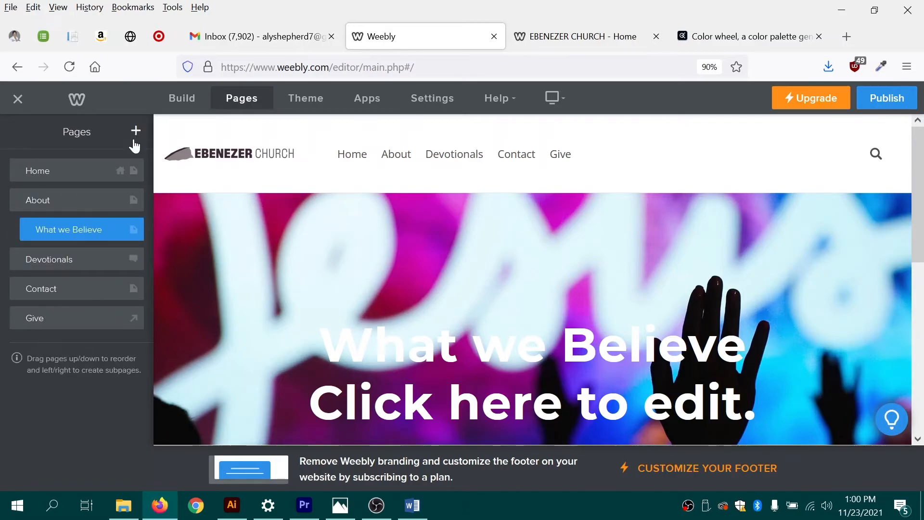
Step: Reopen the Give page's external link setting, then publish the site
left_click(43, 321)
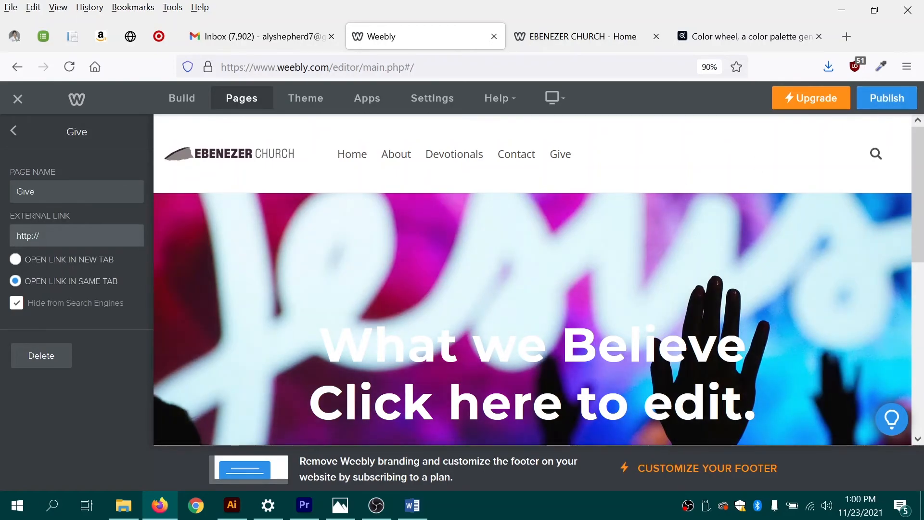
left_click(40, 237)
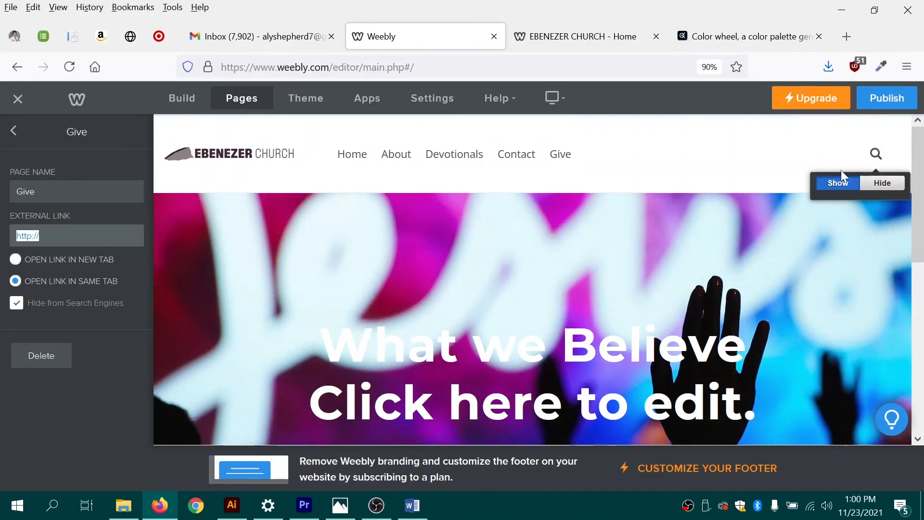
left_click(889, 102)
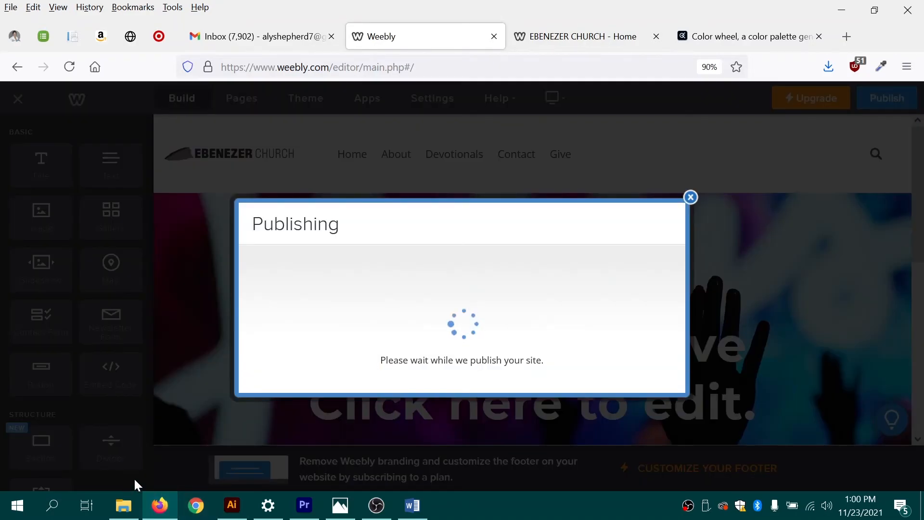